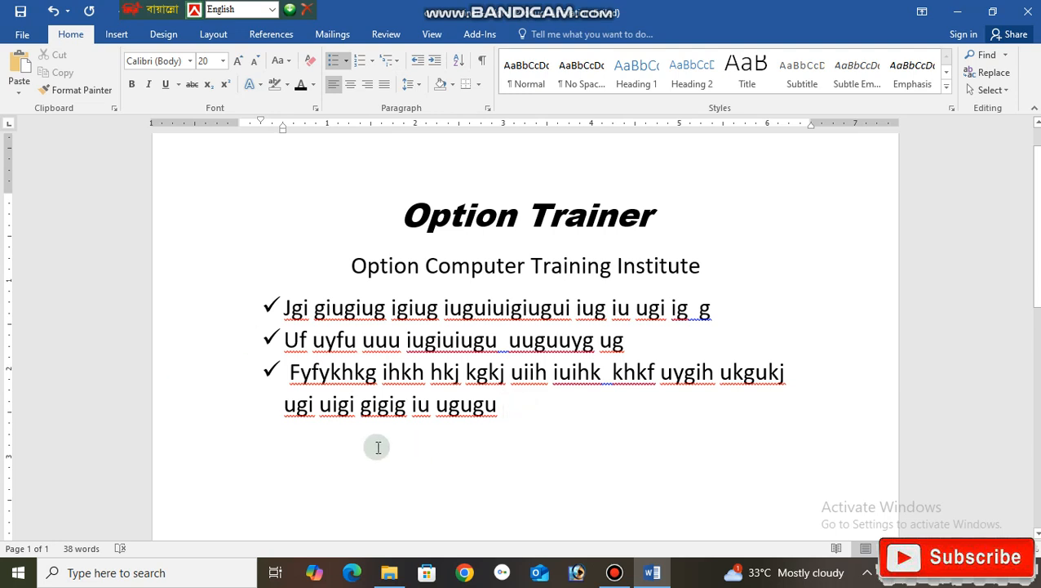
# - Change the bullets of the three list items to arrowheads, and switch them to hollow inverted triangles
pyautogui.moveTo(512, 416); pyautogui.dragTo(282, 299)
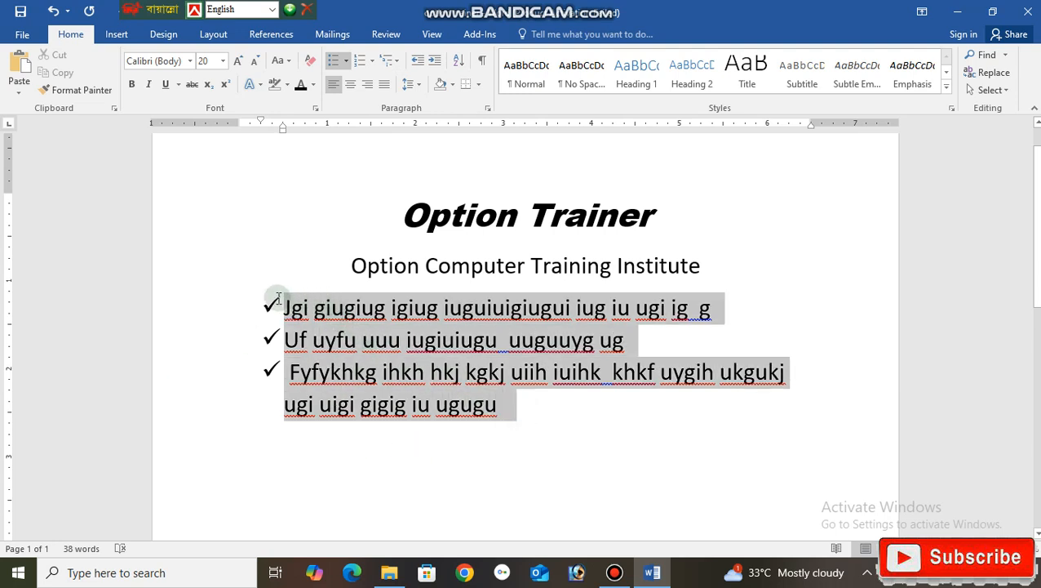
pyautogui.moveTo(521, 406); pyautogui.dragTo(285, 302)
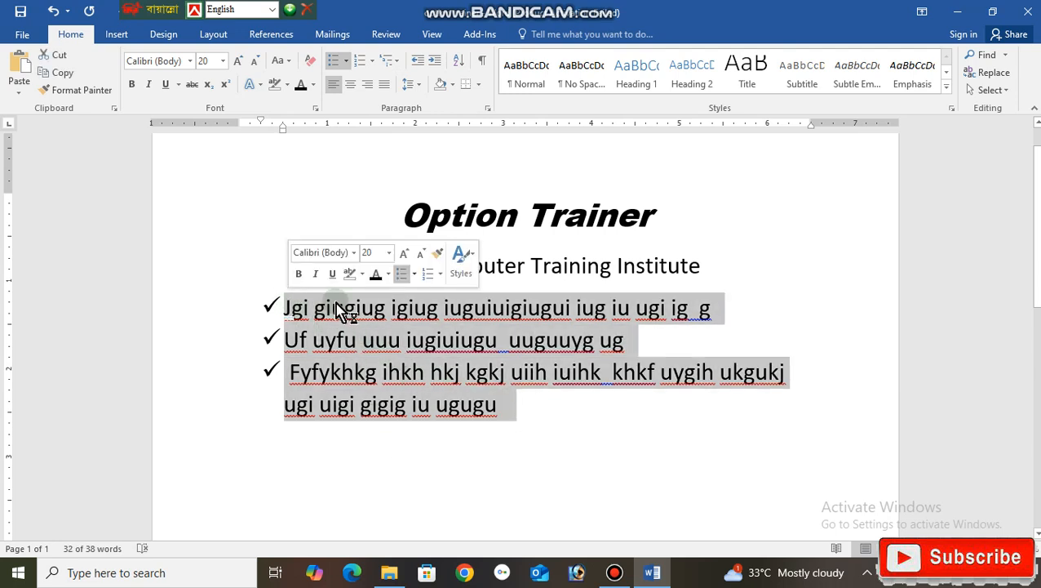
pyautogui.click(347, 62)
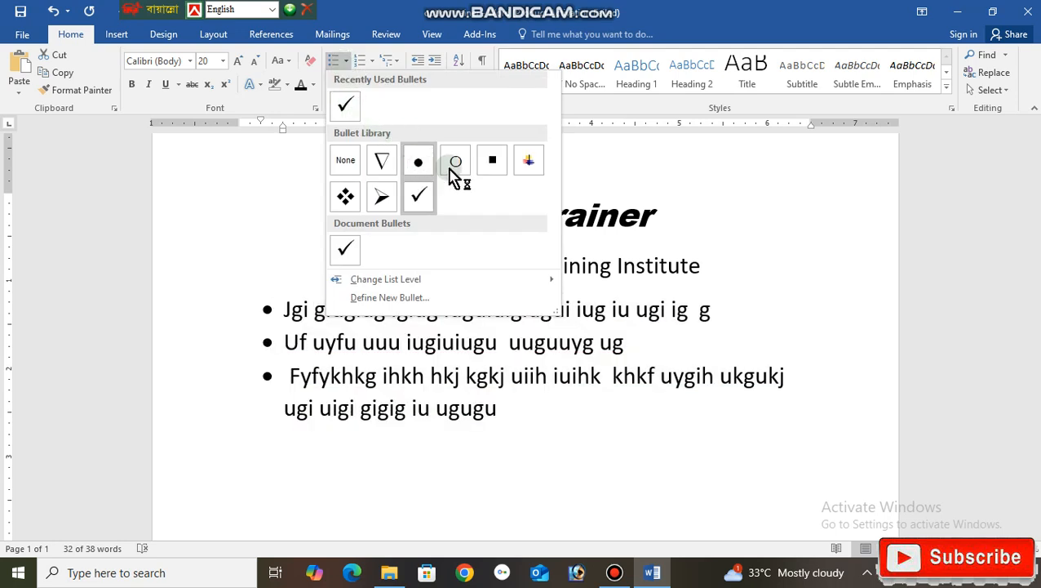
pyautogui.click(382, 199)
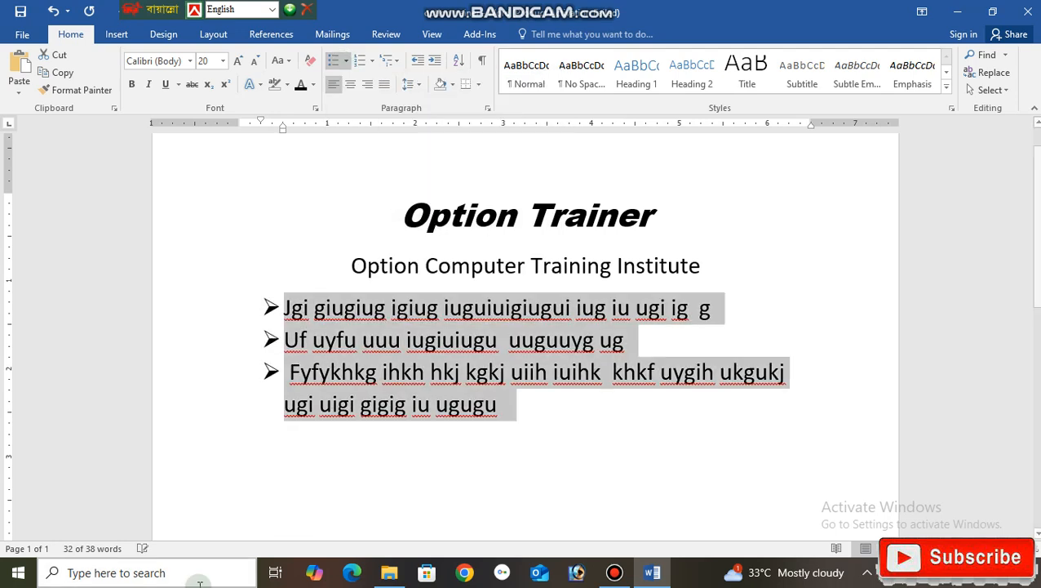
pyautogui.click(346, 62)
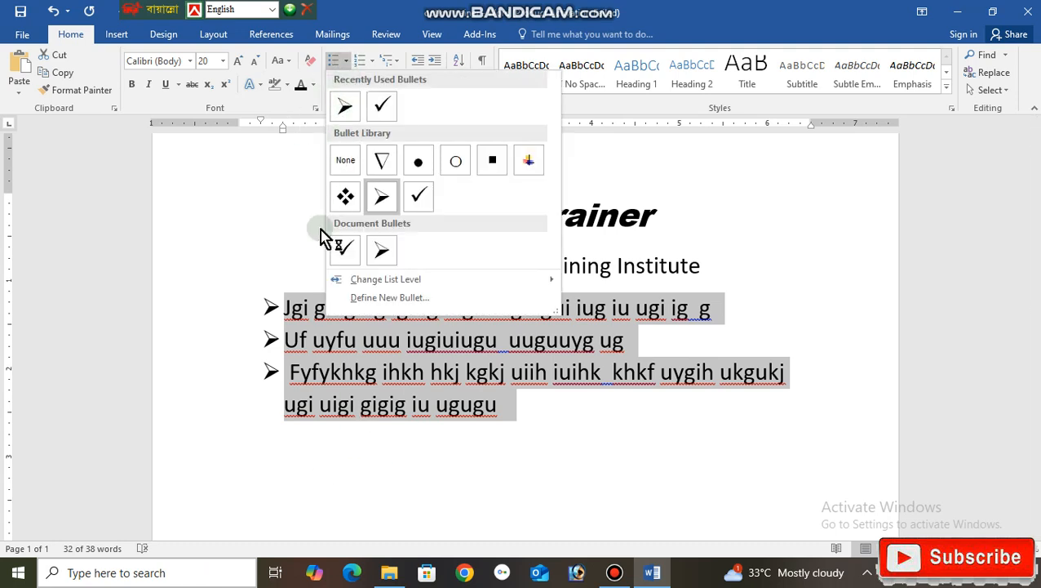
pyautogui.click(382, 163)
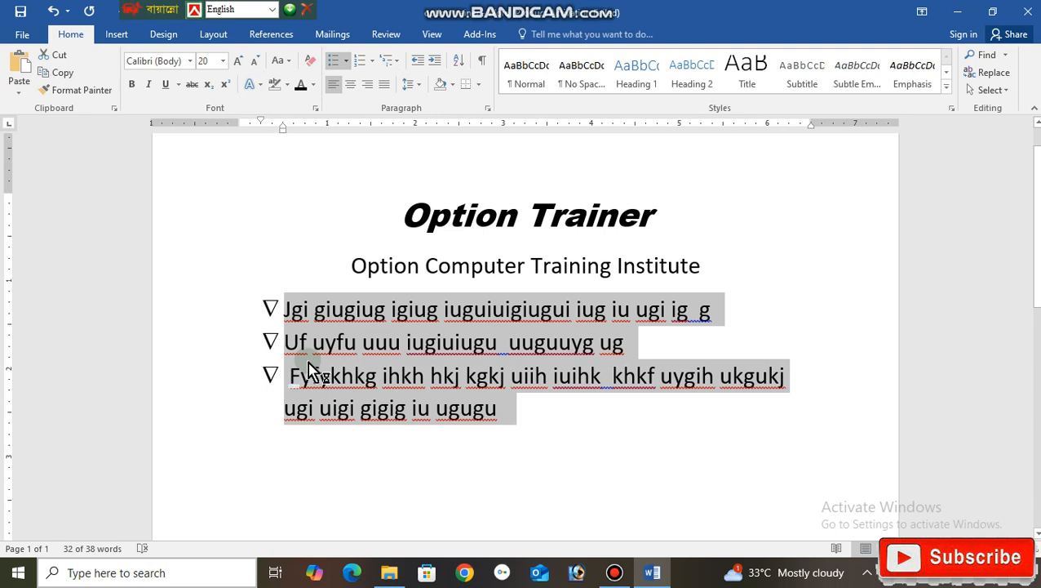
# - Remove the bullets from the three list items and number them in the 1. 2. 3. format
pyautogui.click(346, 61)
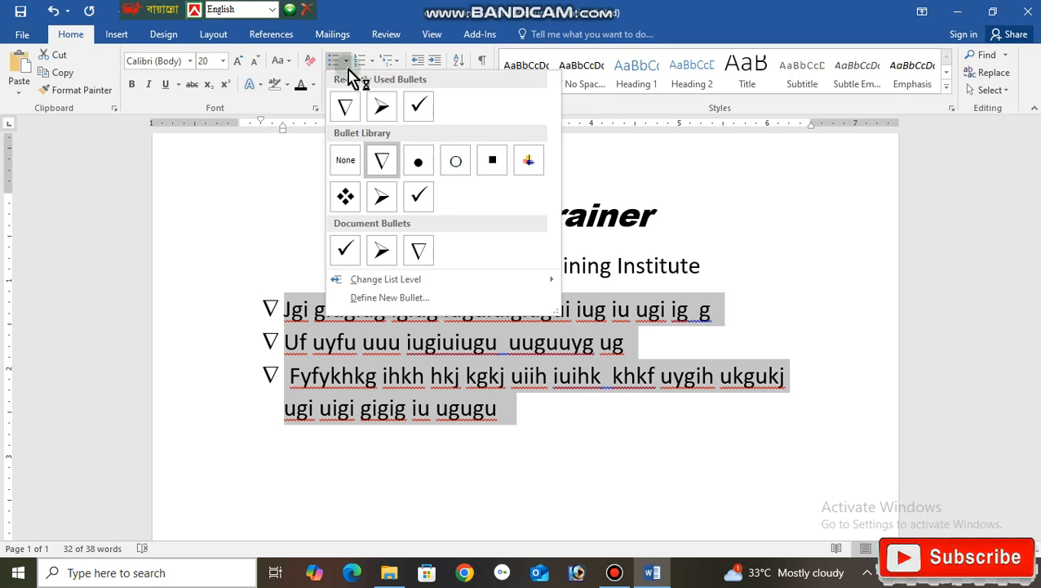
pyautogui.click(351, 163)
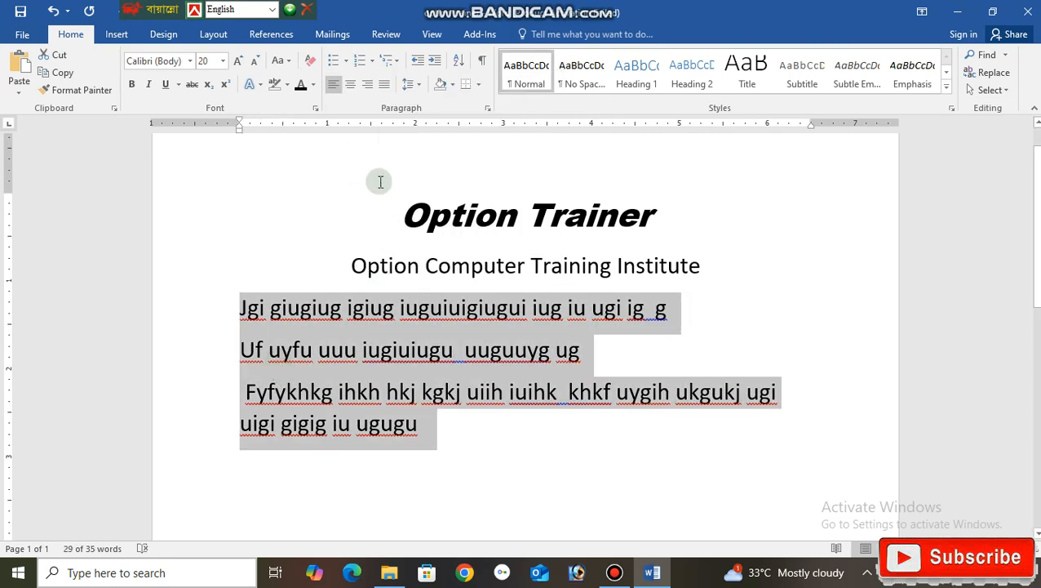
pyautogui.click(373, 62)
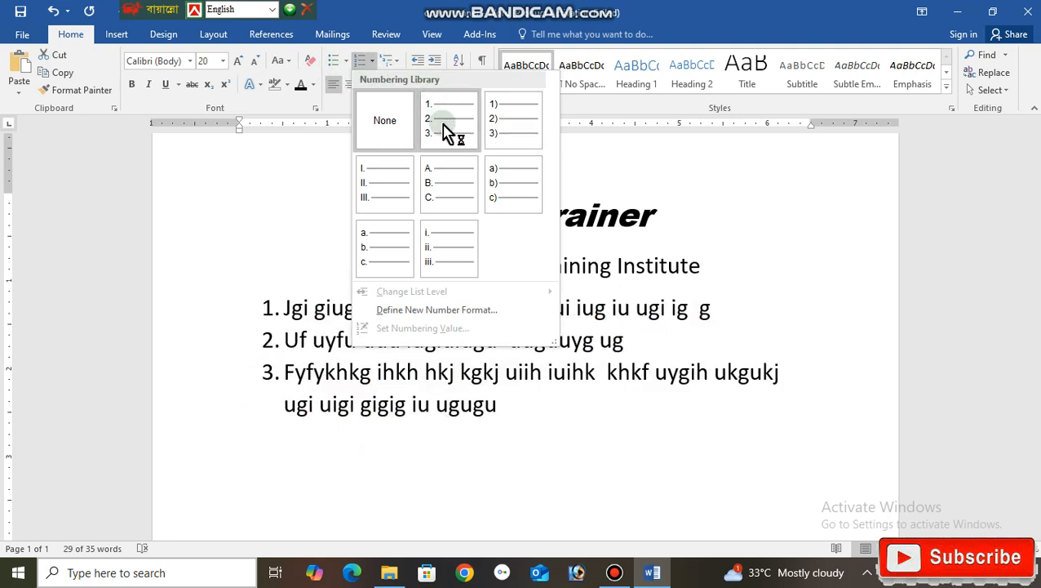
pyautogui.click(332, 372)
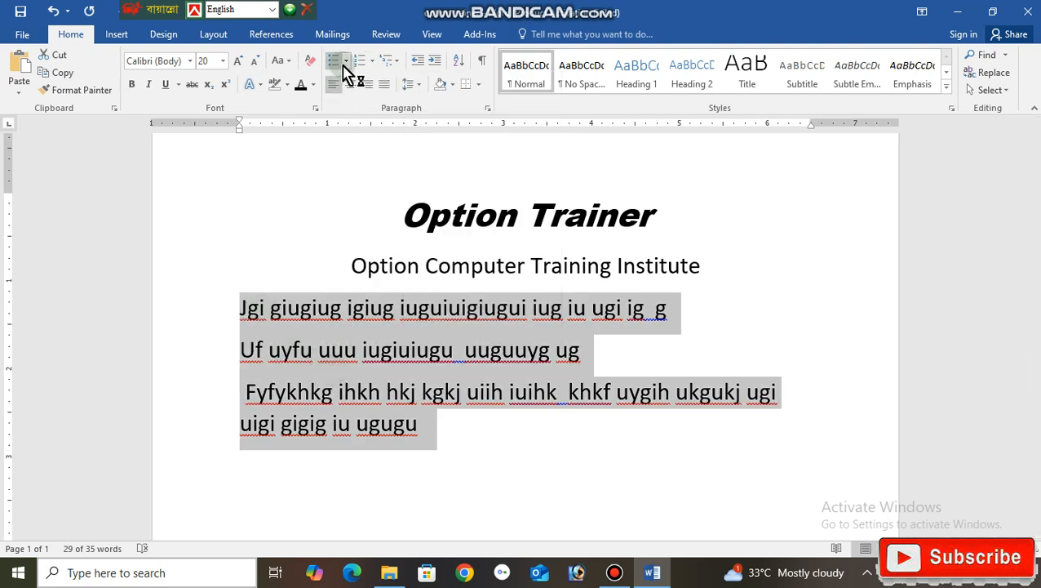
pyautogui.click(374, 62)
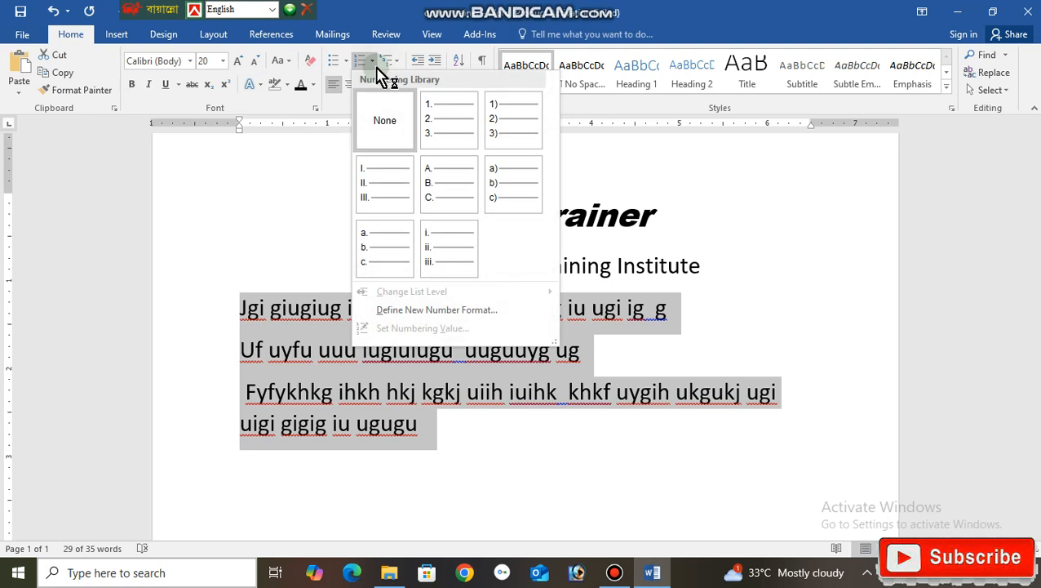
pyautogui.click(431, 119)
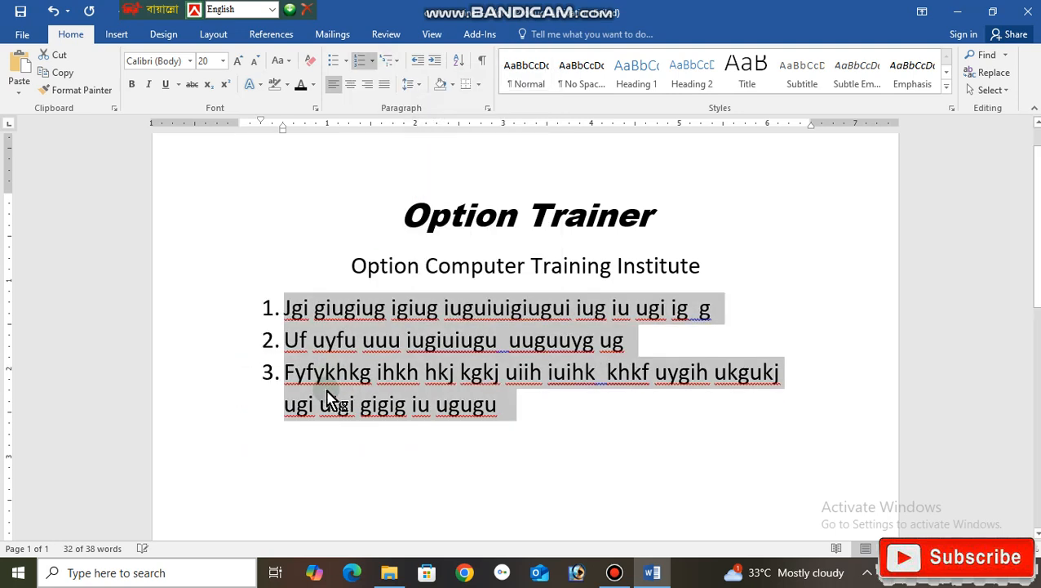
pyautogui.click(526, 408)
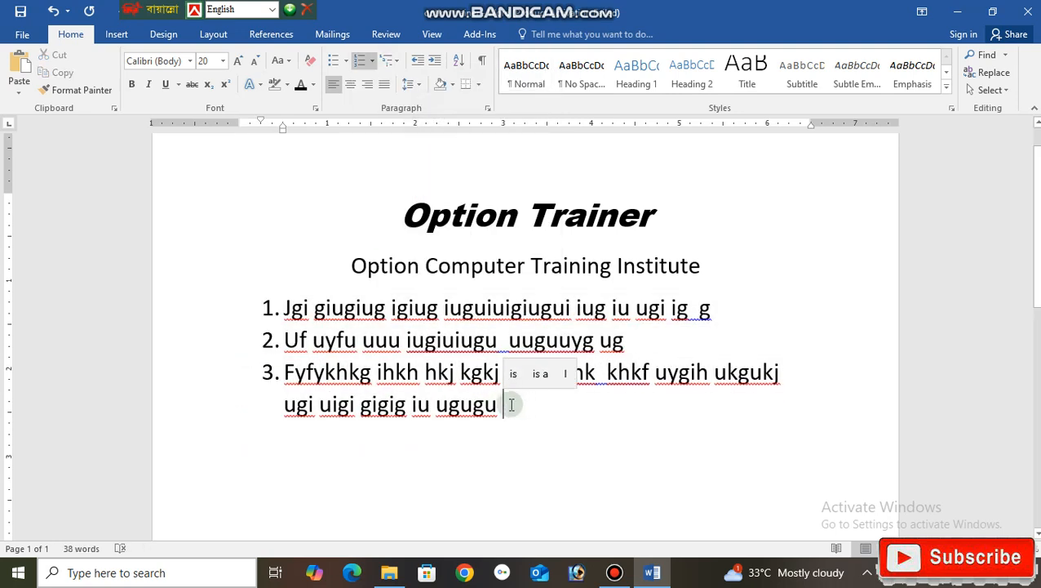
# - Switch the list numbering to uppercase Roman numerals and add two items, "Iy8iotiug" and "Jffuyfuyu jgjgj gj"
pyautogui.click(373, 62)
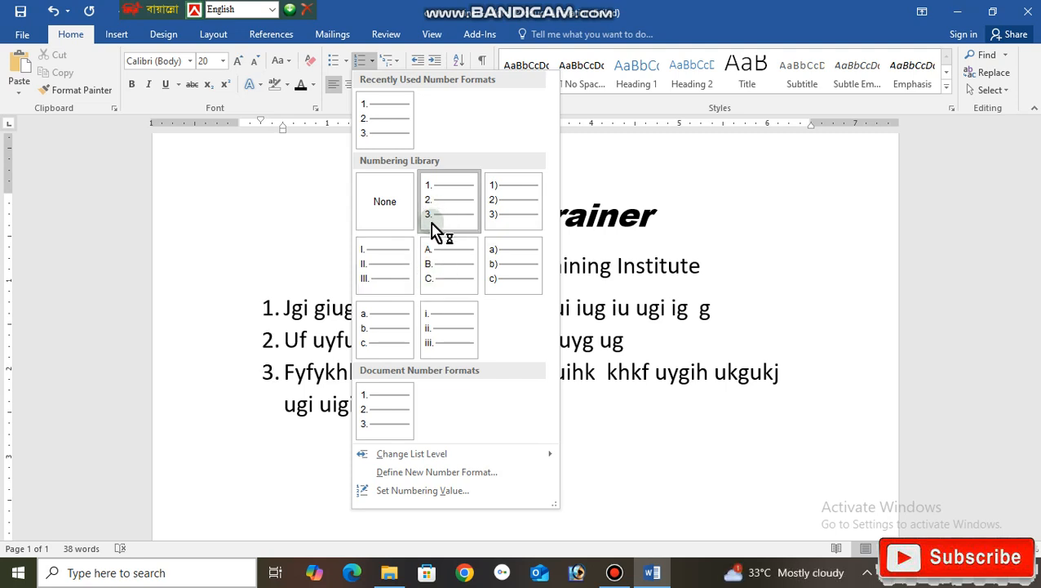
pyautogui.click(392, 282)
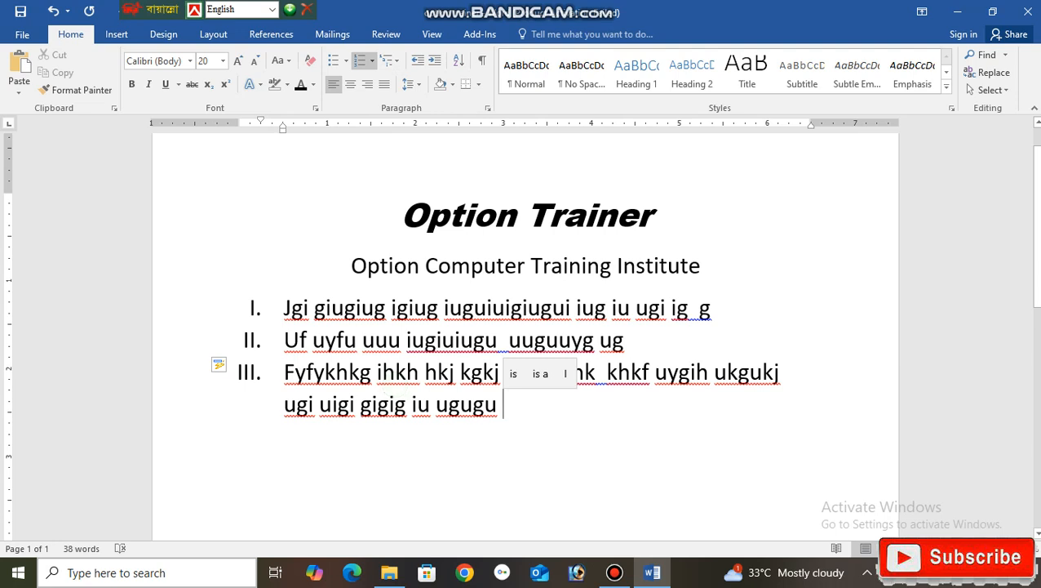
pyautogui.press('Return')
pyautogui.write('Iy8iotiug')
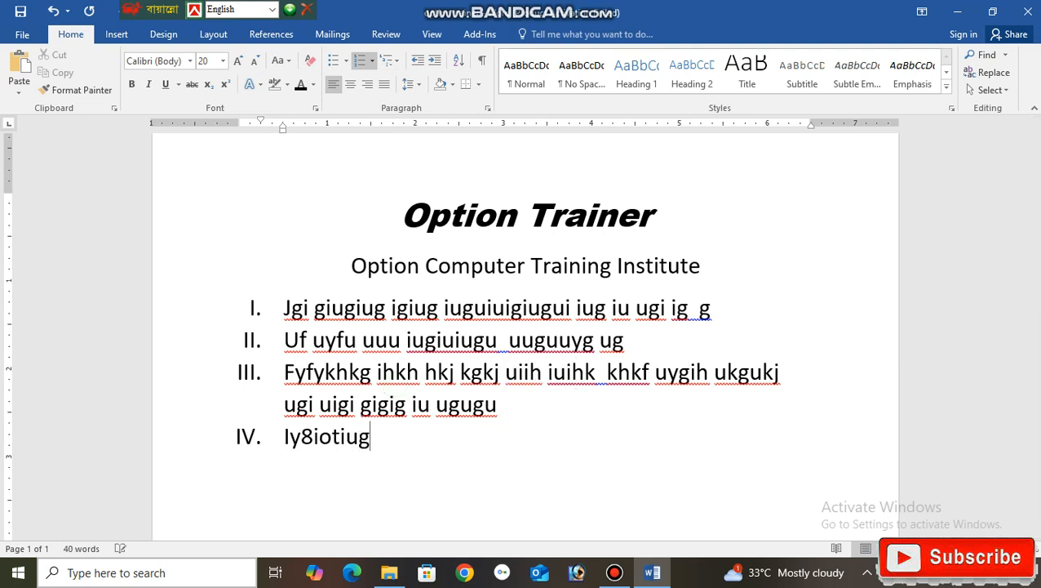
pyautogui.write(' jffuyfuyu')
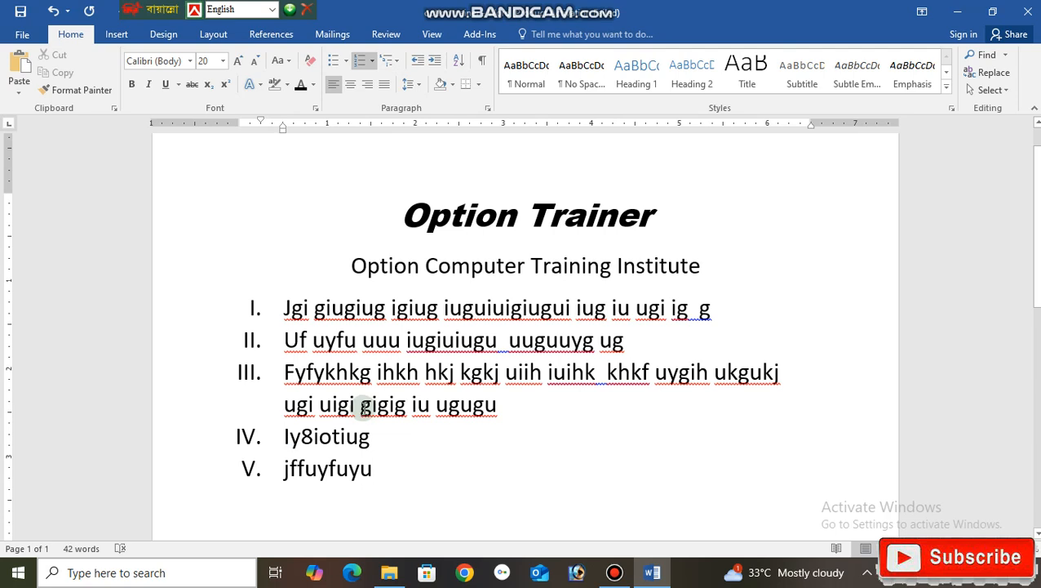
pyautogui.write('jgjgj gj')
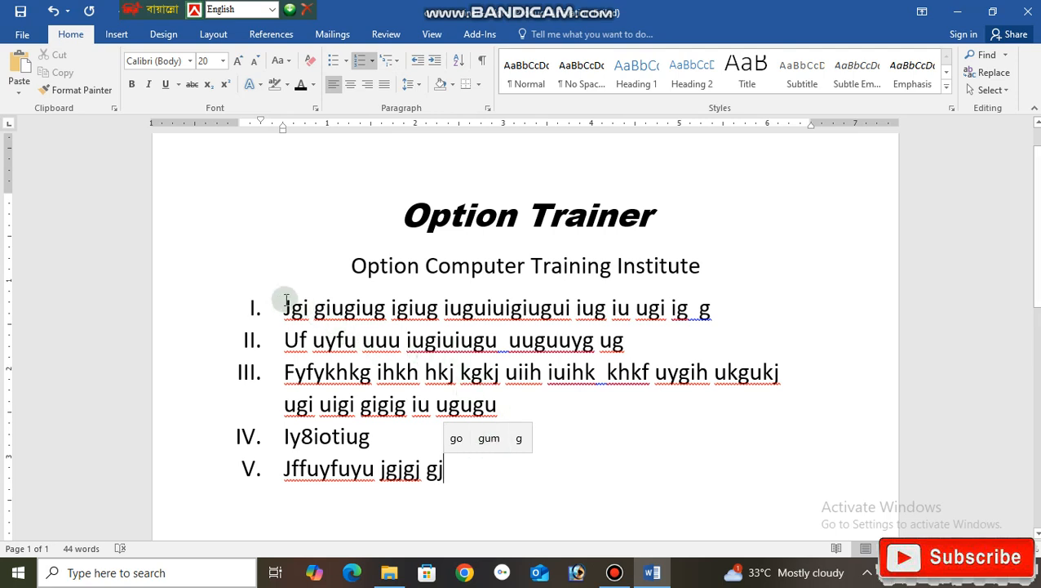
# - Right-align the five numbered items without the heading lines, and switch them to centre alignment
pyautogui.moveTo(272, 291); pyautogui.dragTo(435, 479)
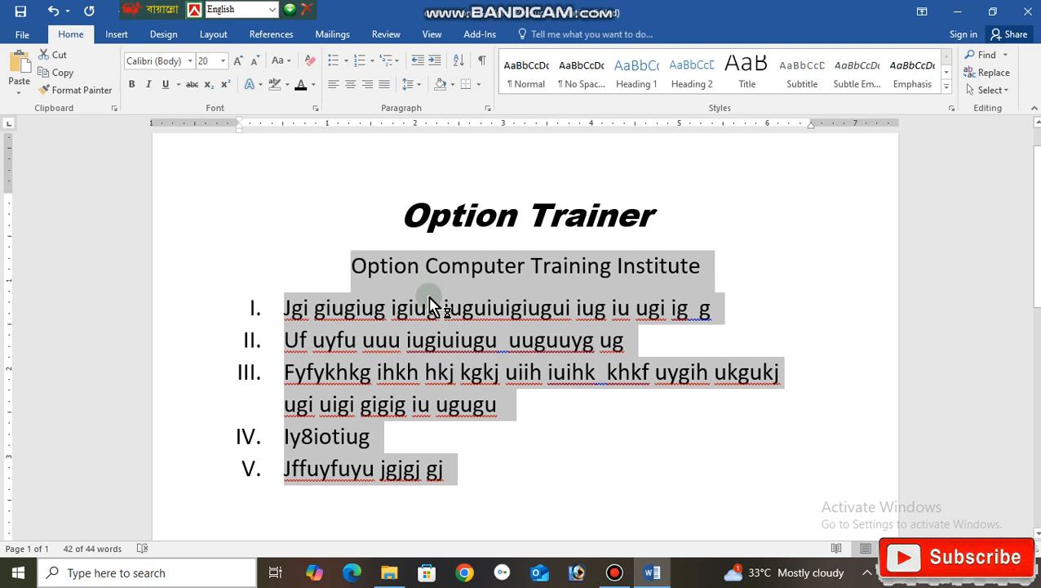
pyautogui.click(348, 265)
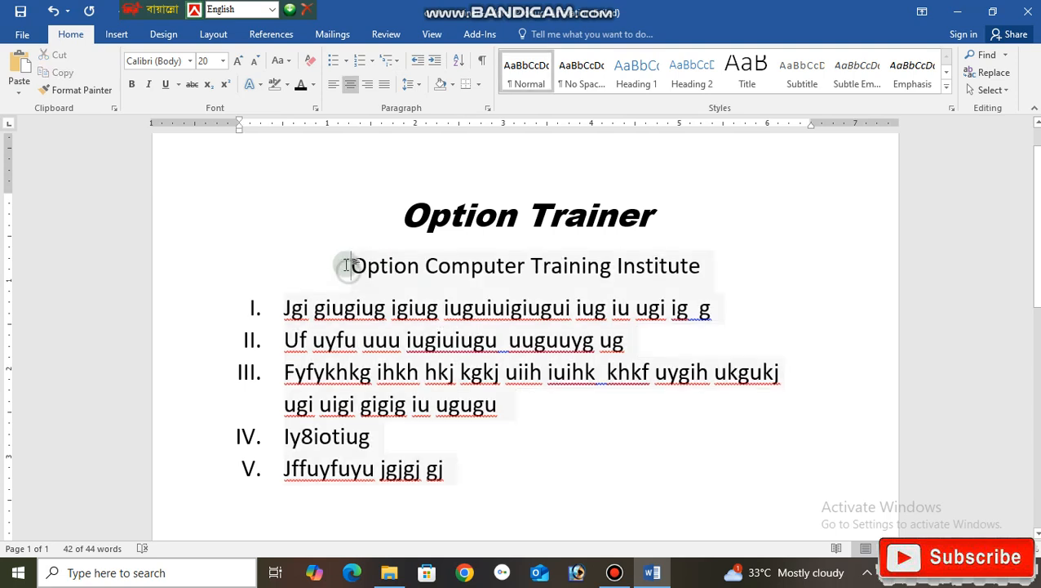
pyautogui.moveTo(283, 308); pyautogui.dragTo(440, 471)
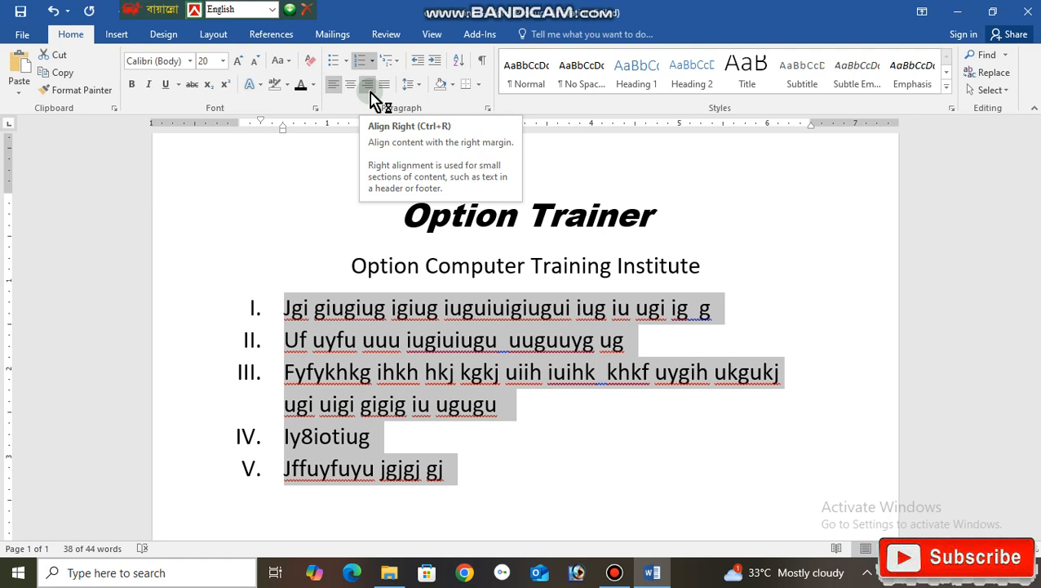
pyautogui.click(368, 89)
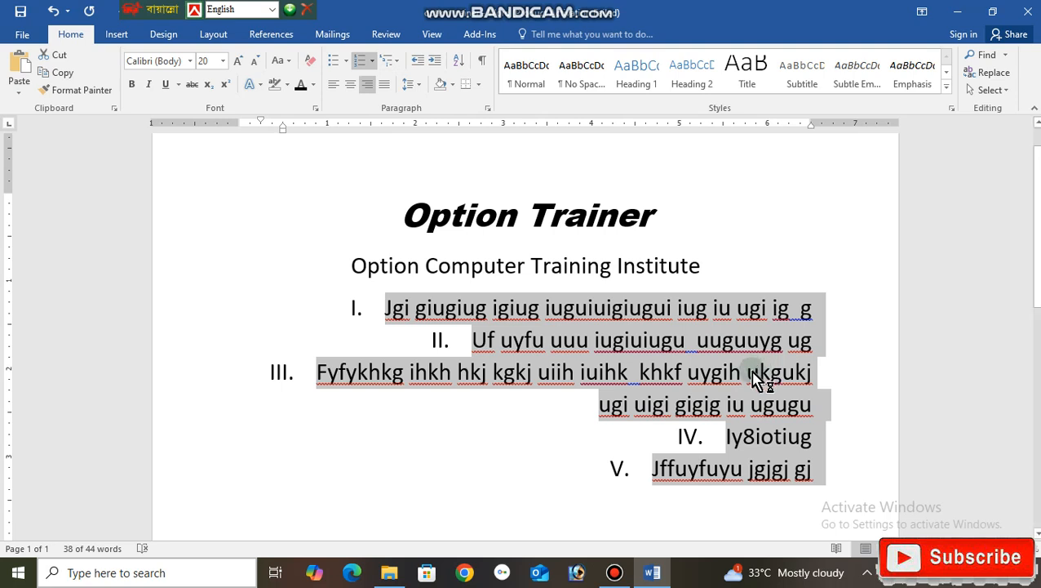
pyautogui.click(349, 86)
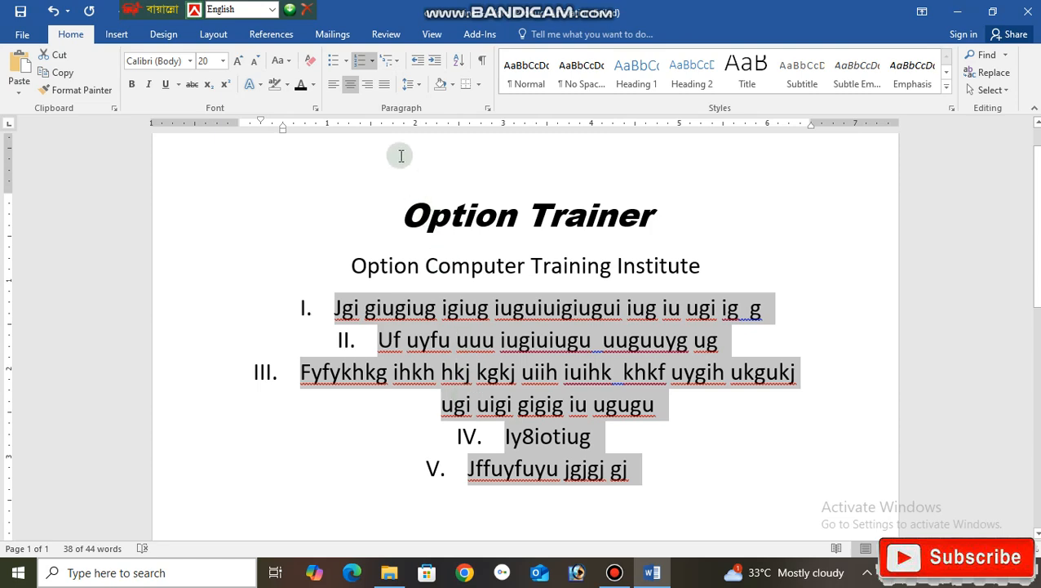
# - Remove the Roman numbering from the five centred list items
pyautogui.click(371, 63)
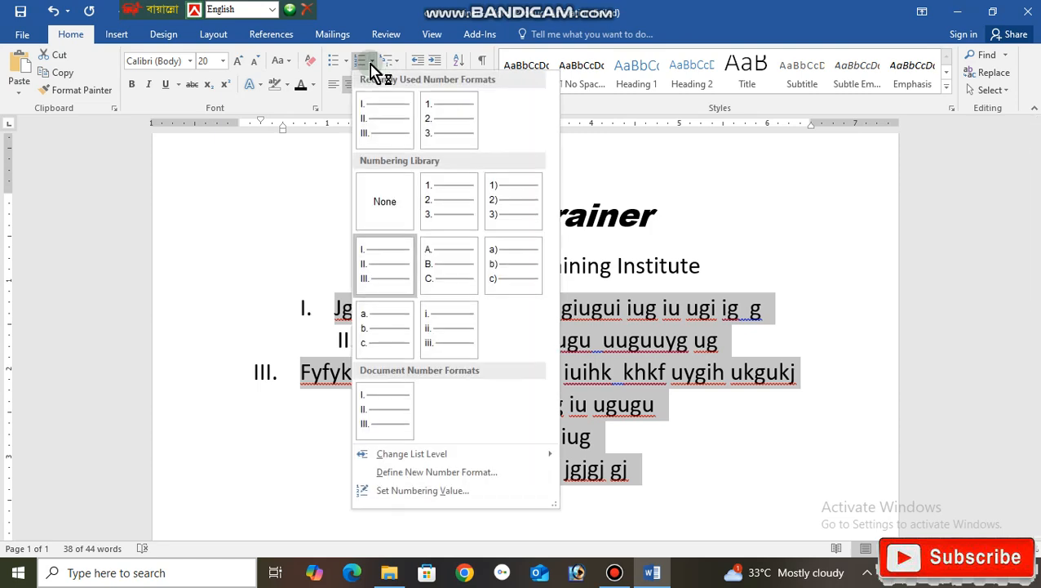
pyautogui.click(379, 216)
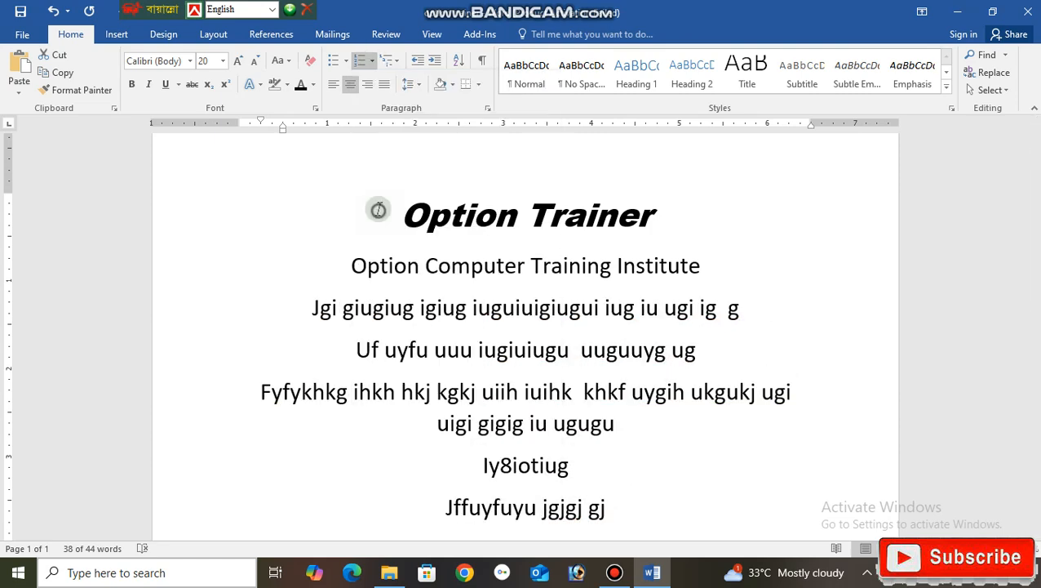
pyautogui.click(566, 482)
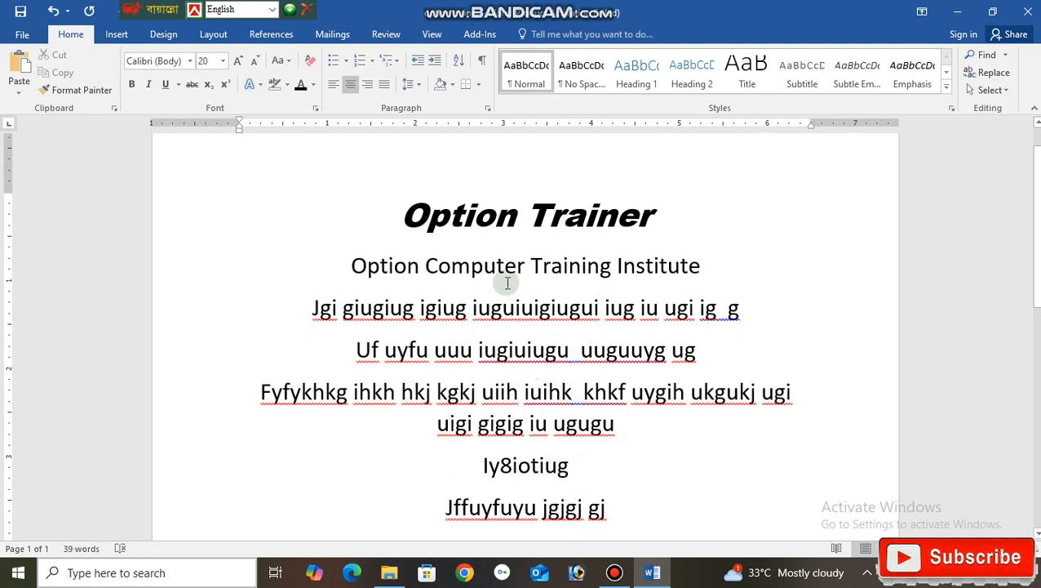
pyautogui.click(335, 94)
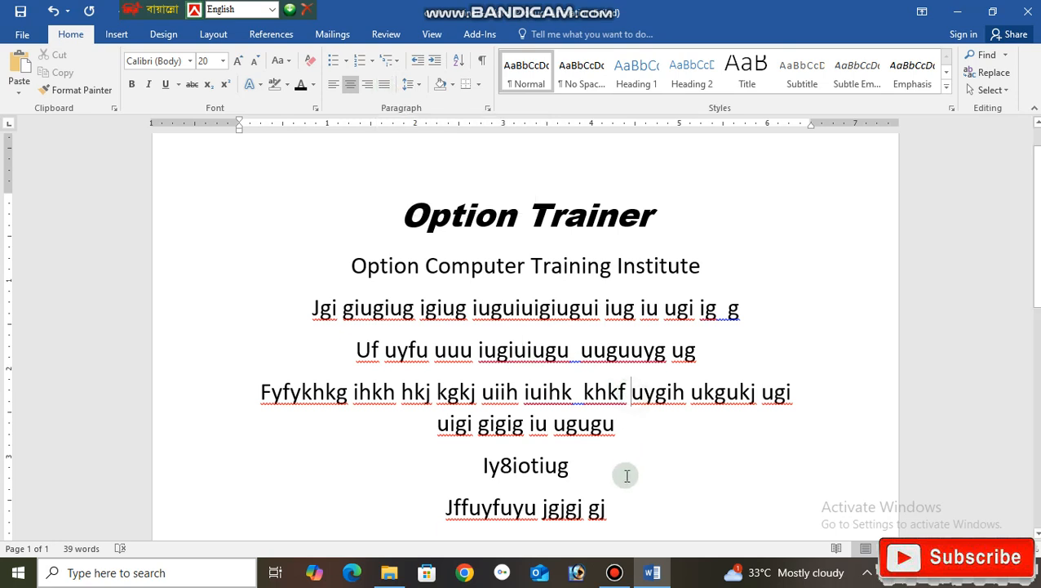
# - Extend the "Option Computer Training Institute" line to a four-line paragraph with filler text beginning "kug giu giug giugu gugu", and justify the paragraph
pyautogui.moveTo(608, 478); pyautogui.dragTo(462, 367)
pyautogui.click(726, 264)
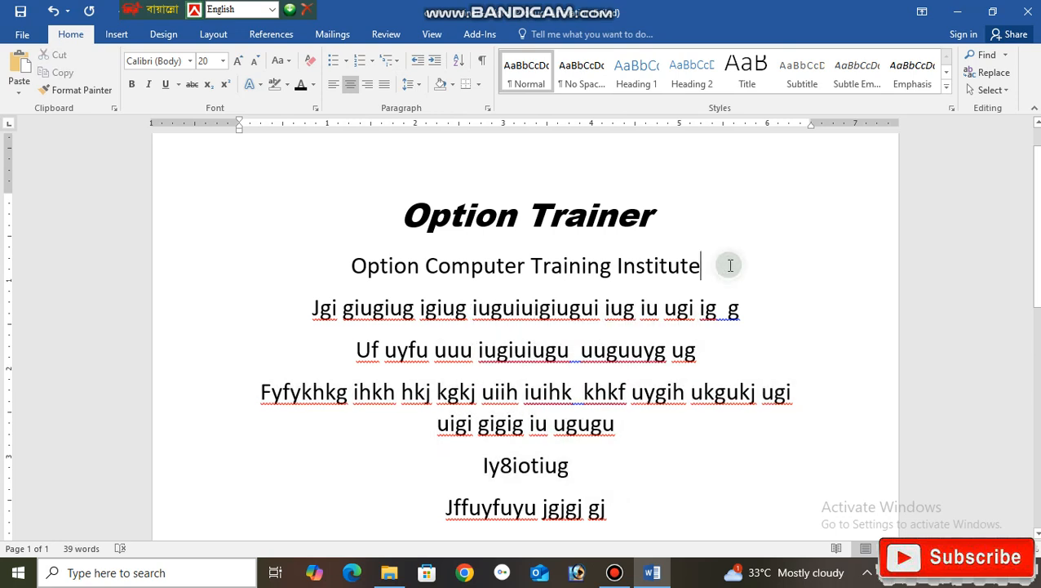
pyautogui.write('kug giu giug giugu gugu gg g')
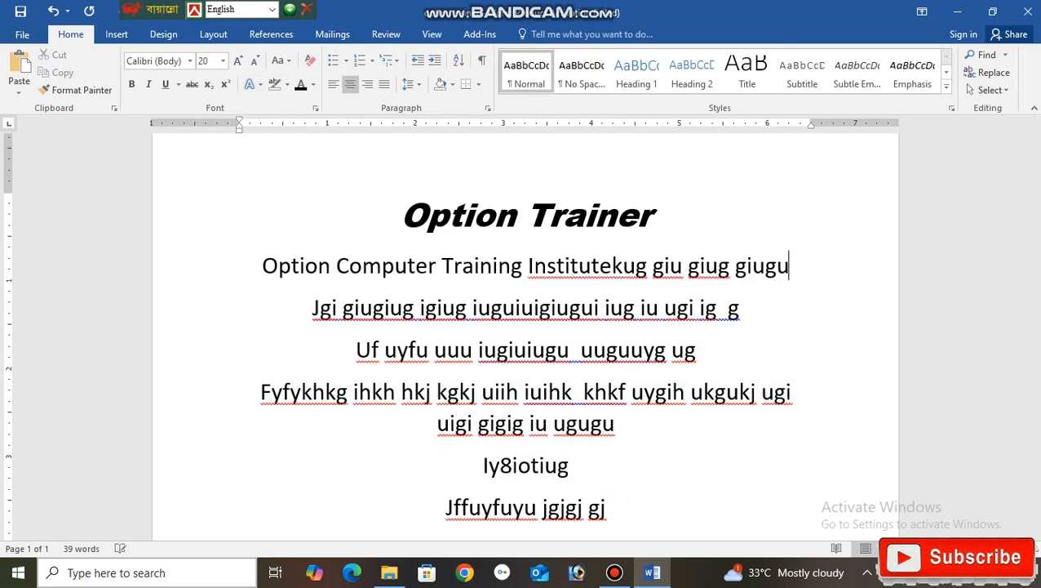
pyautogui.write('iugukg')
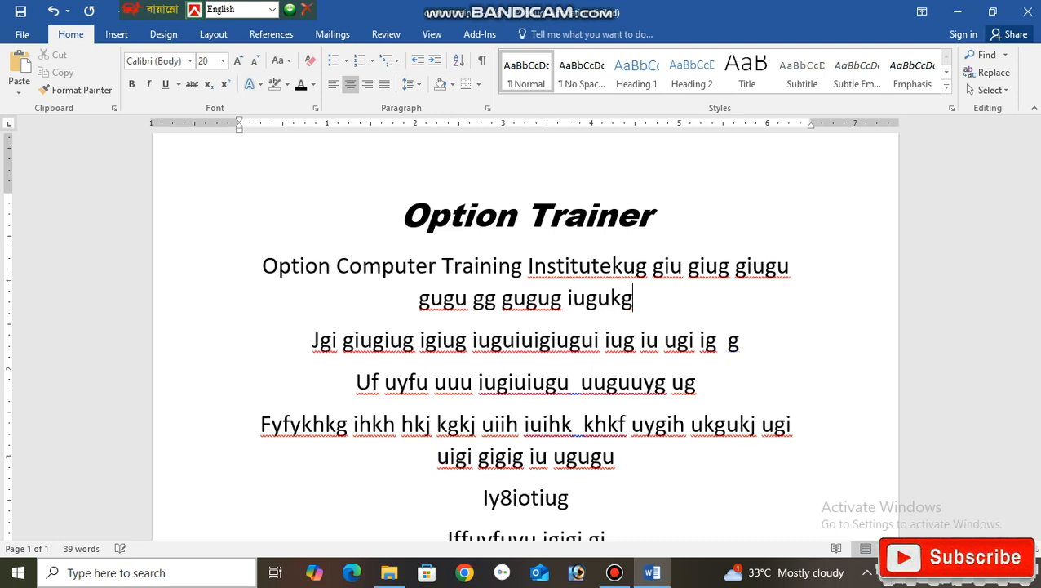
pyautogui.write('u ugu guygu fyug ukygjyg uguky')
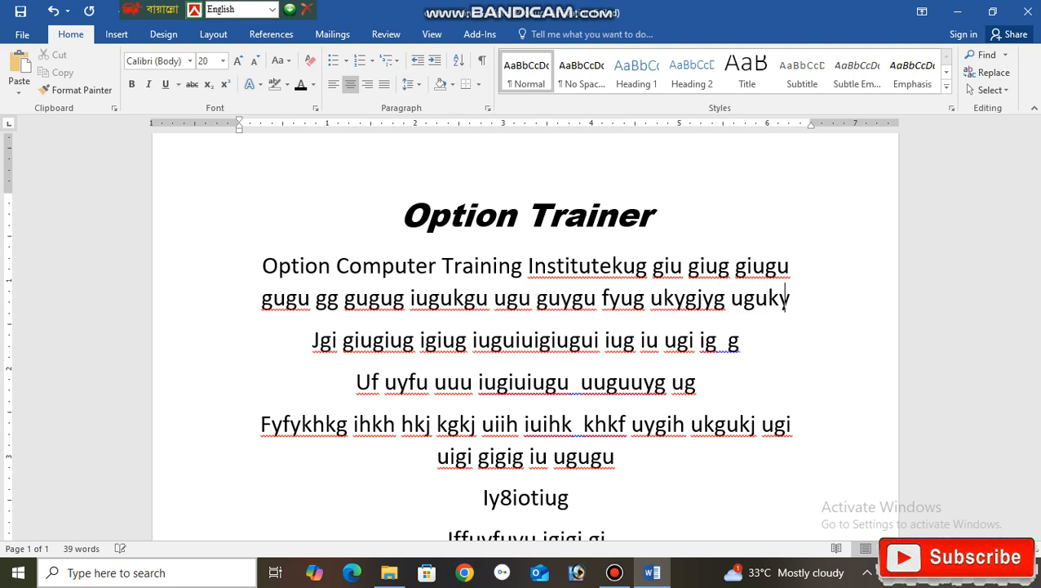
pyautogui.write('g ukyg ukguyg uky guyg uyguy guyg')
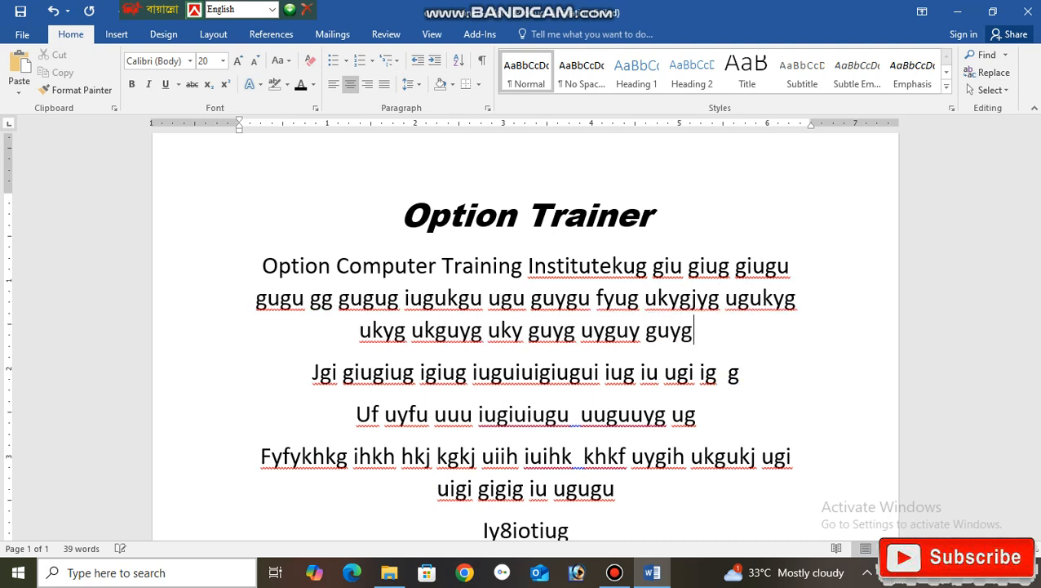
pyautogui.write(' uguy guyu guy yuguyg uygu gu')
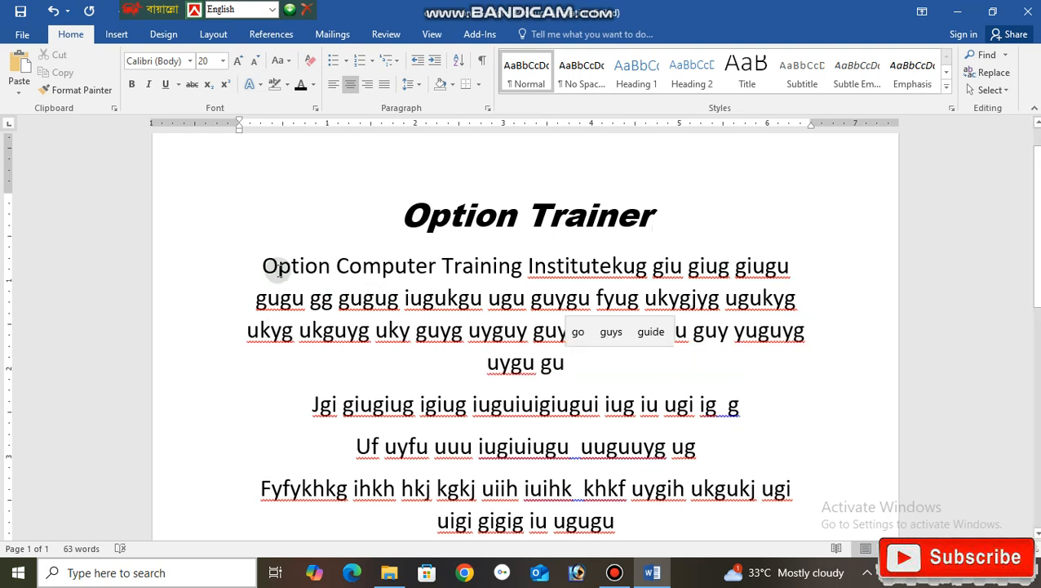
pyautogui.moveTo(257, 266); pyautogui.dragTo(609, 372)
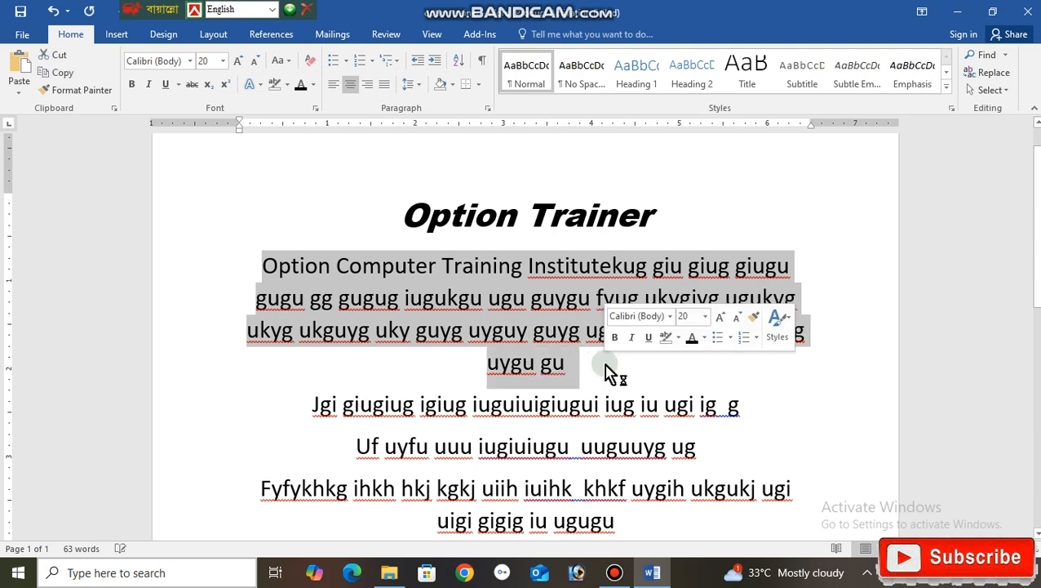
pyautogui.click(387, 86)
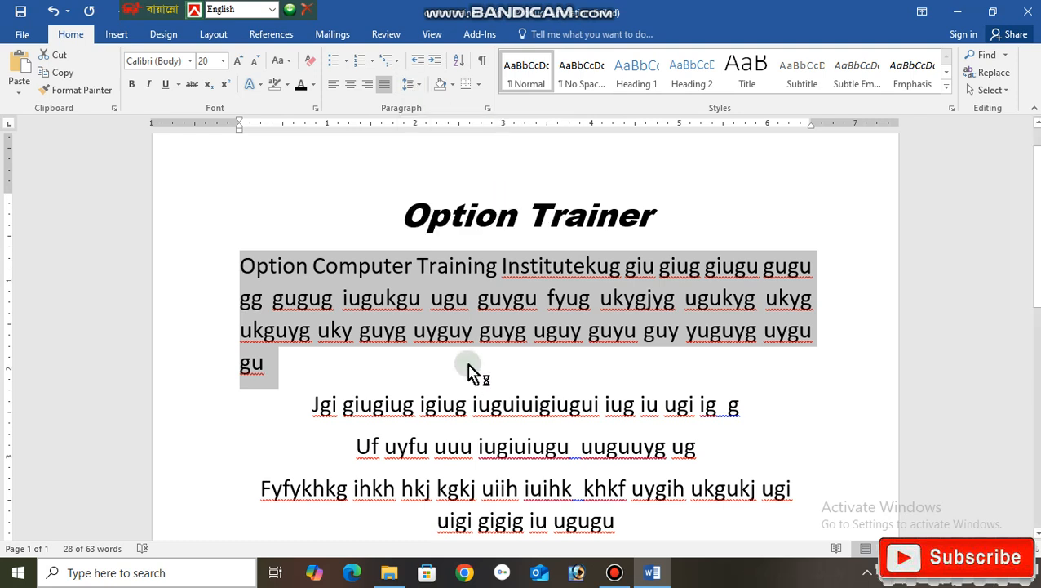
pyautogui.click(477, 404)
pyautogui.click(475, 406)
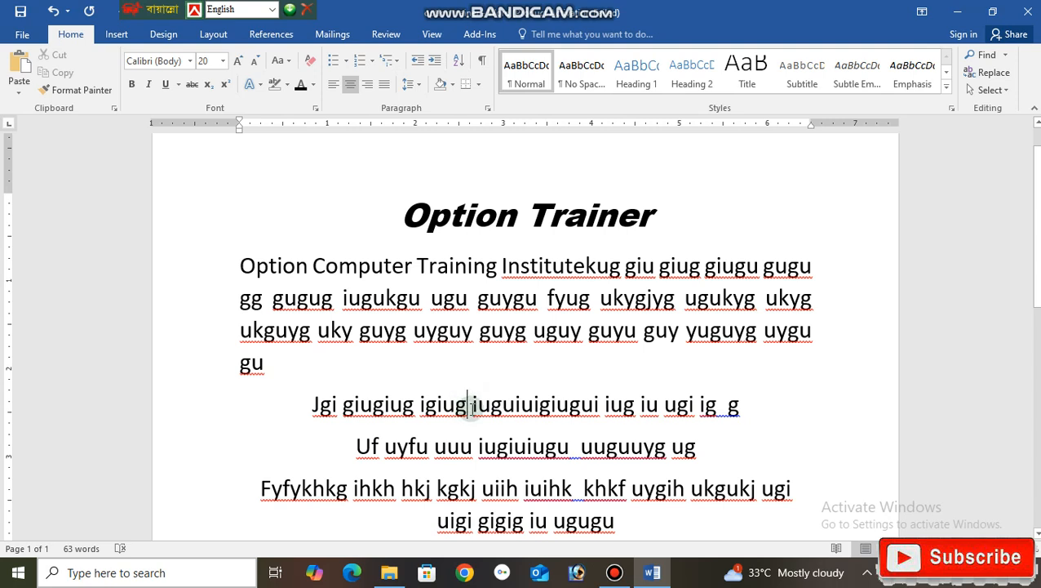
pyautogui.click(419, 85)
pyautogui.click(418, 88)
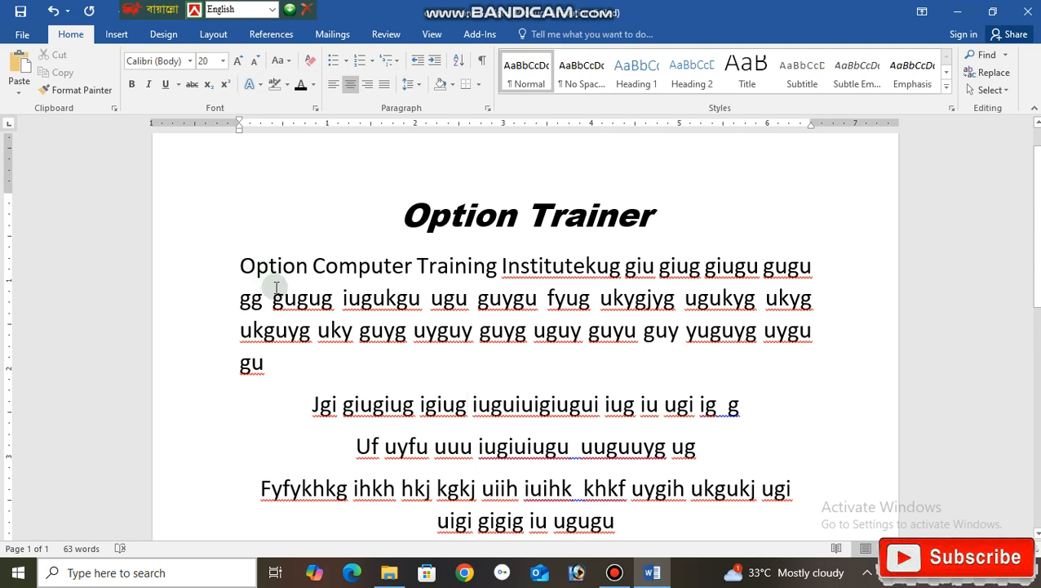
# - Set the line spacing of the whole "Option Computer Training Institute" paragraph to 1.0
pyautogui.click(285, 261)
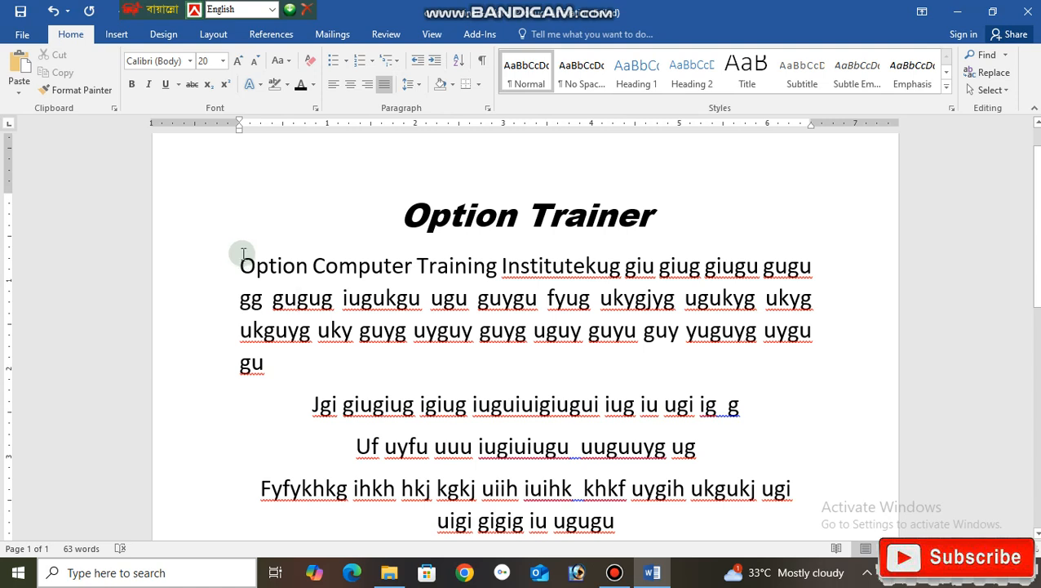
pyautogui.moveTo(243, 253); pyautogui.dragTo(302, 369)
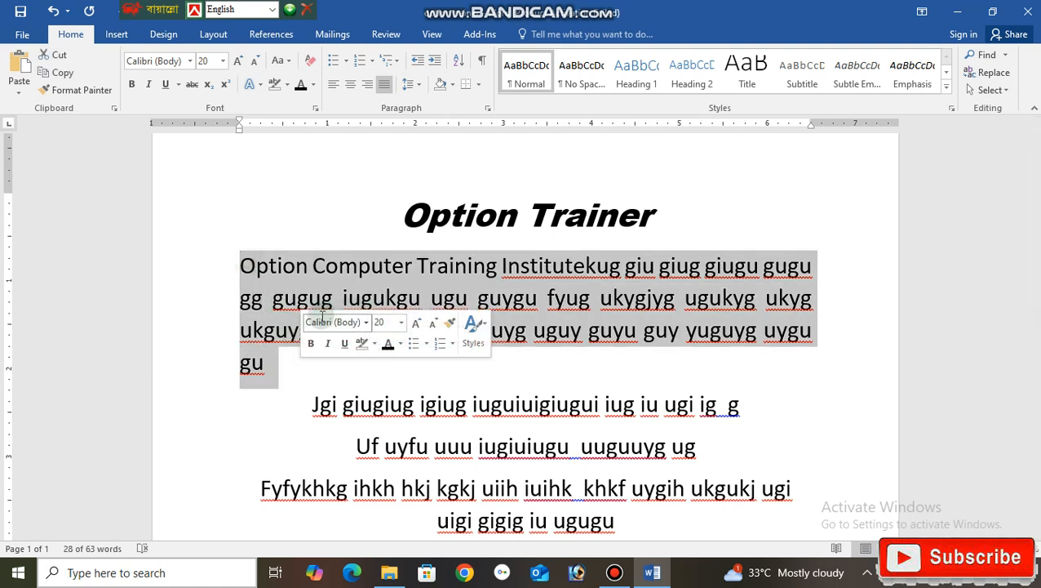
pyautogui.click(417, 90)
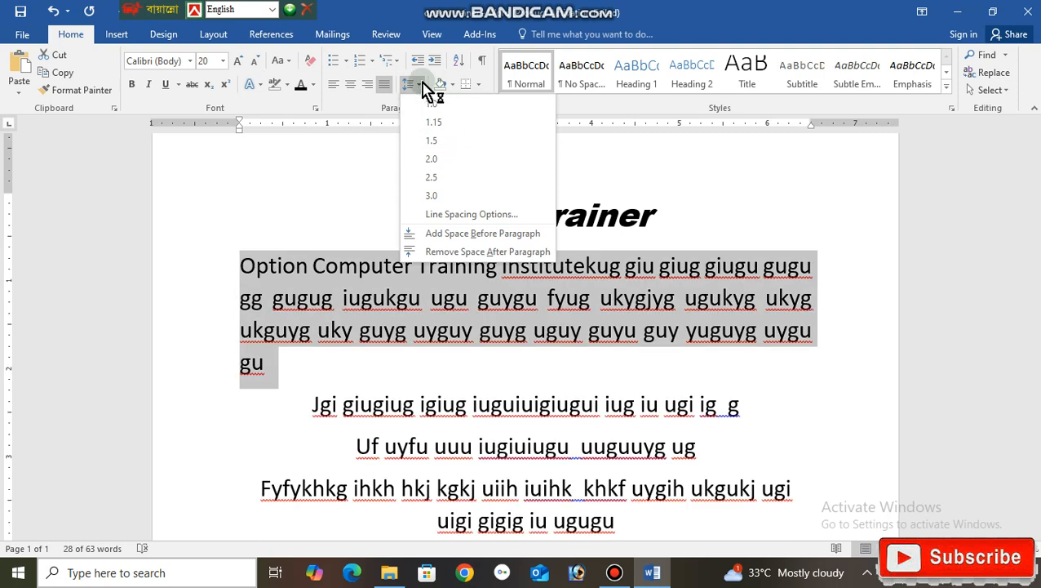
pyautogui.click(437, 105)
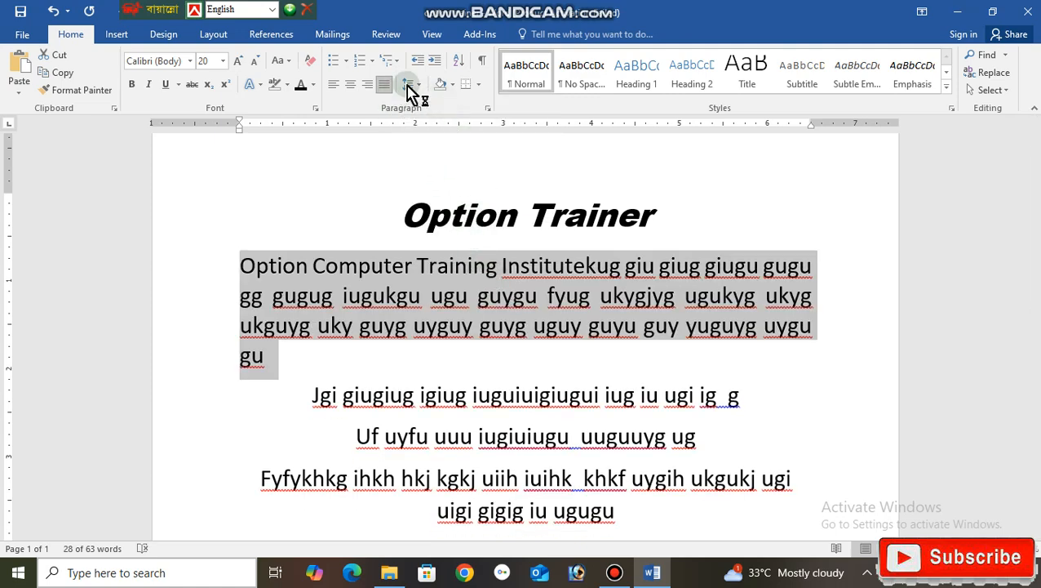
# - Tighten the selected paragraph's lines with a custom Multiple line spacing below 1, and set the spacing back to 1.0
pyautogui.click(412, 84)
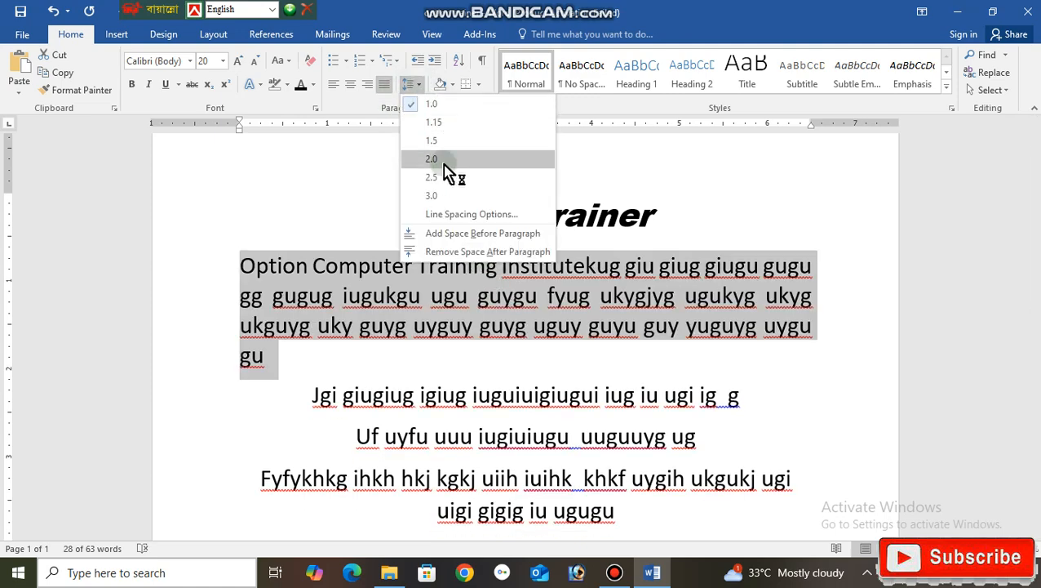
pyautogui.click(447, 216)
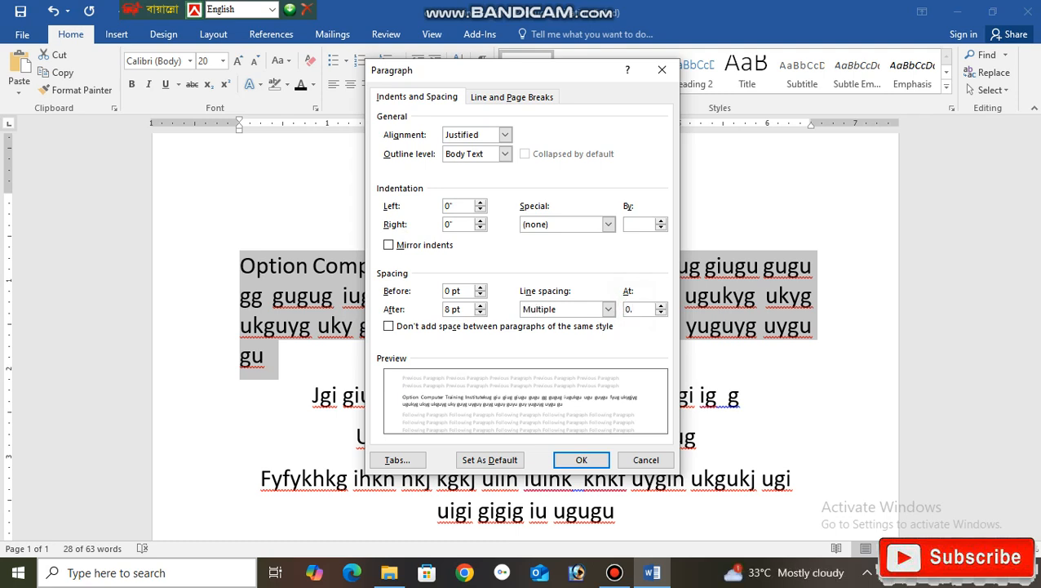
pyautogui.click(604, 459)
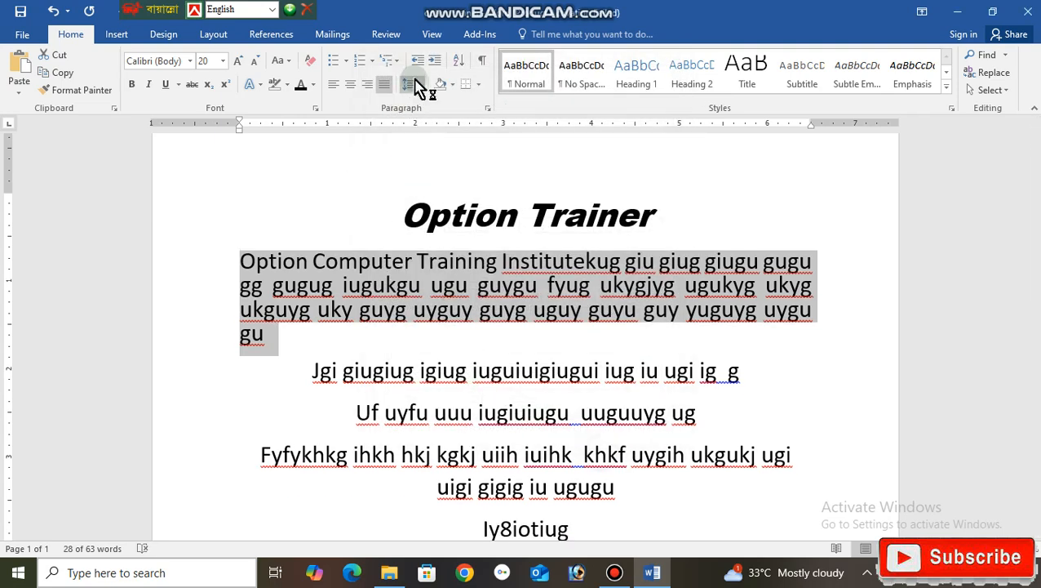
pyautogui.click(418, 85)
pyautogui.click(431, 110)
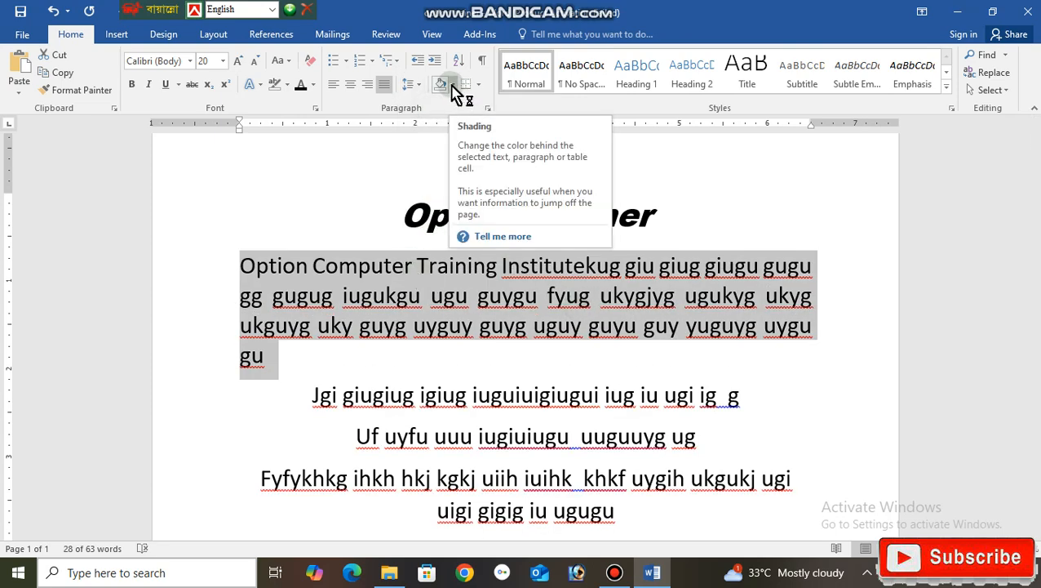
# - Shade the selected paragraph with the darkest blue-gray theme colour, and clear the shading again with No Color
pyautogui.click(453, 85)
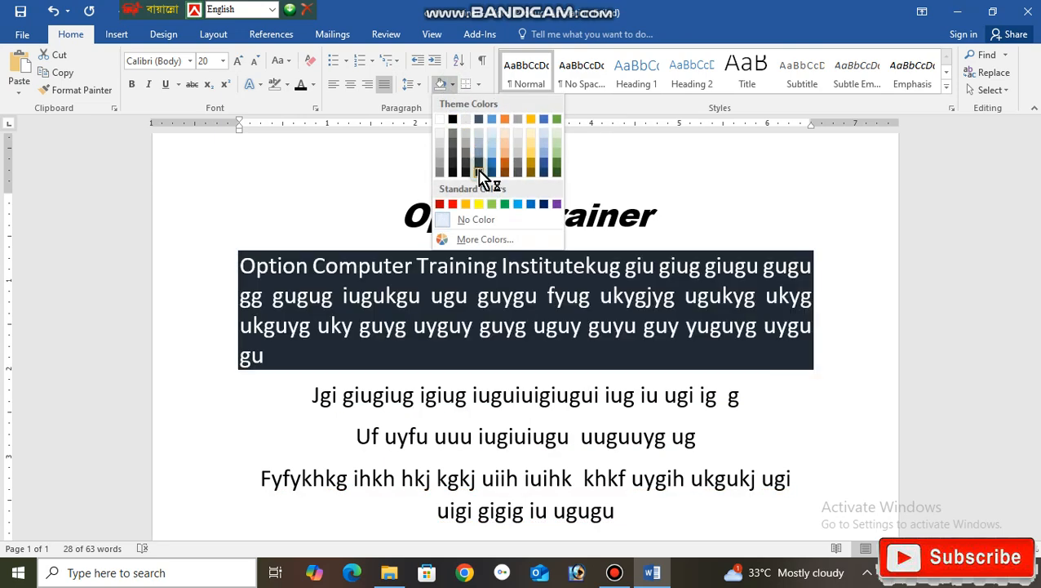
pyautogui.click(479, 170)
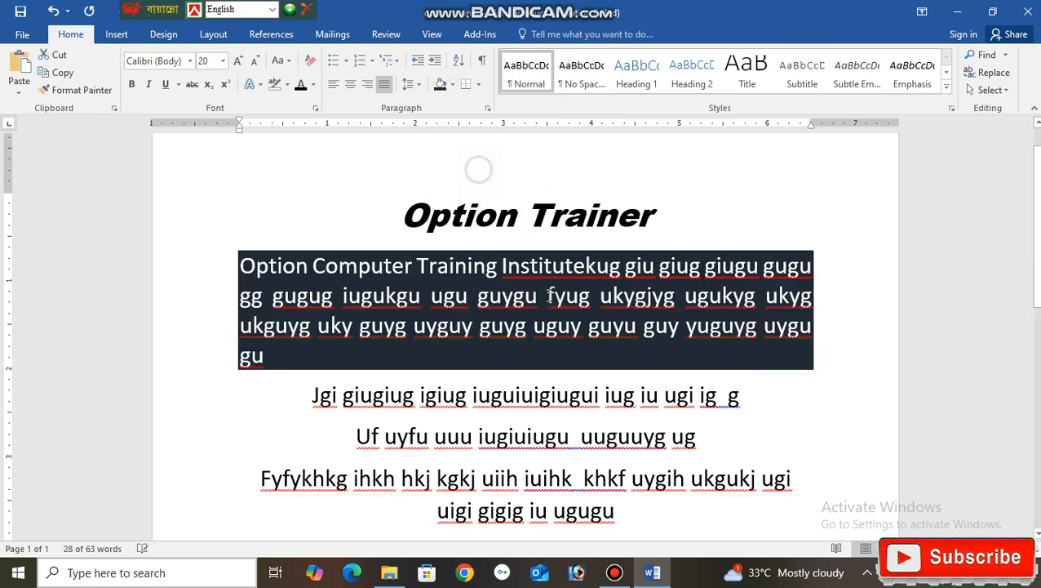
pyautogui.click(453, 86)
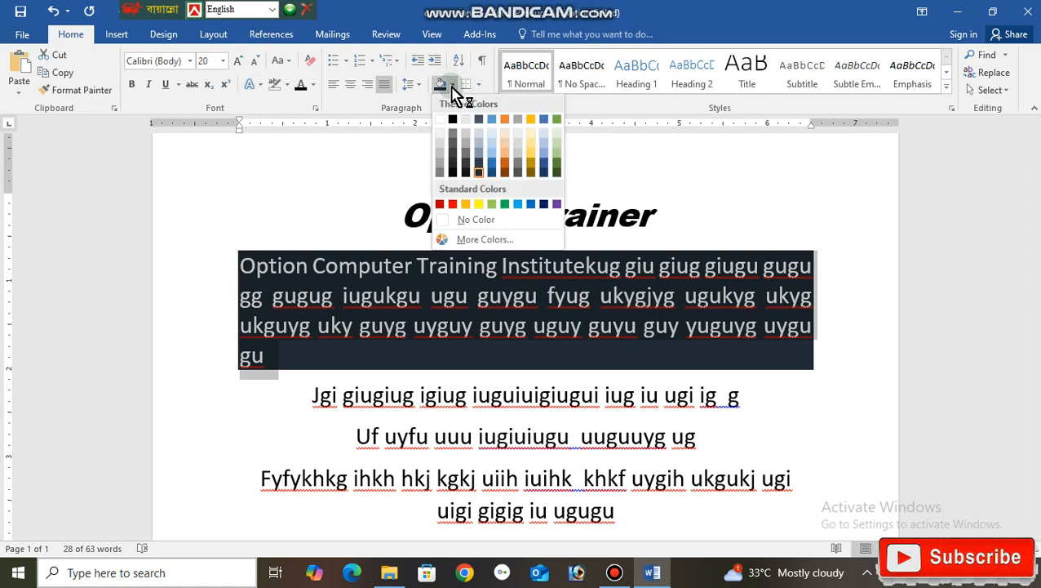
pyautogui.click(481, 221)
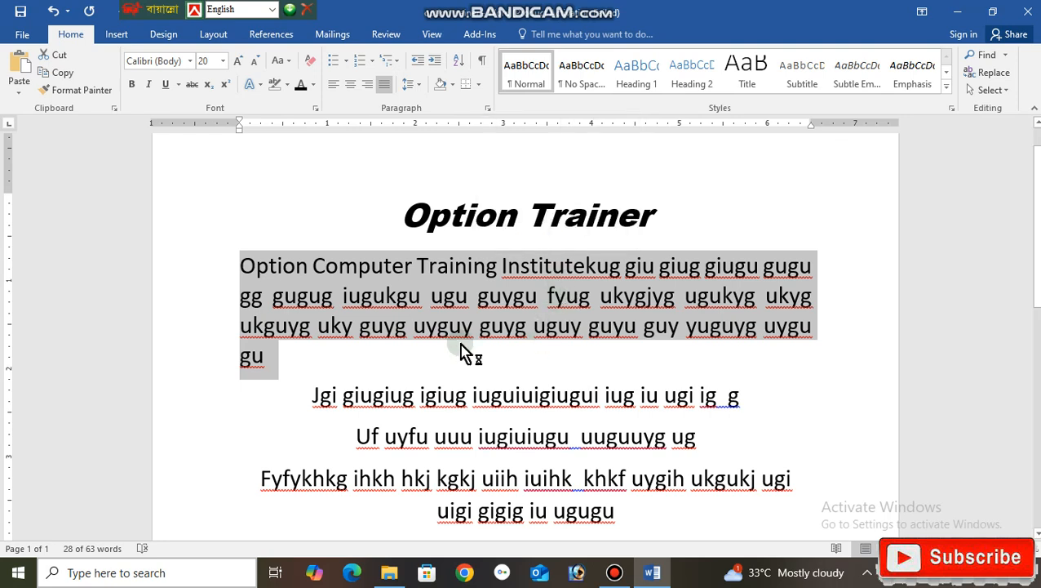
# - Apply Outside Borders around the selected paragraph, remove them with No Border, and deselect the text
pyautogui.click(481, 87)
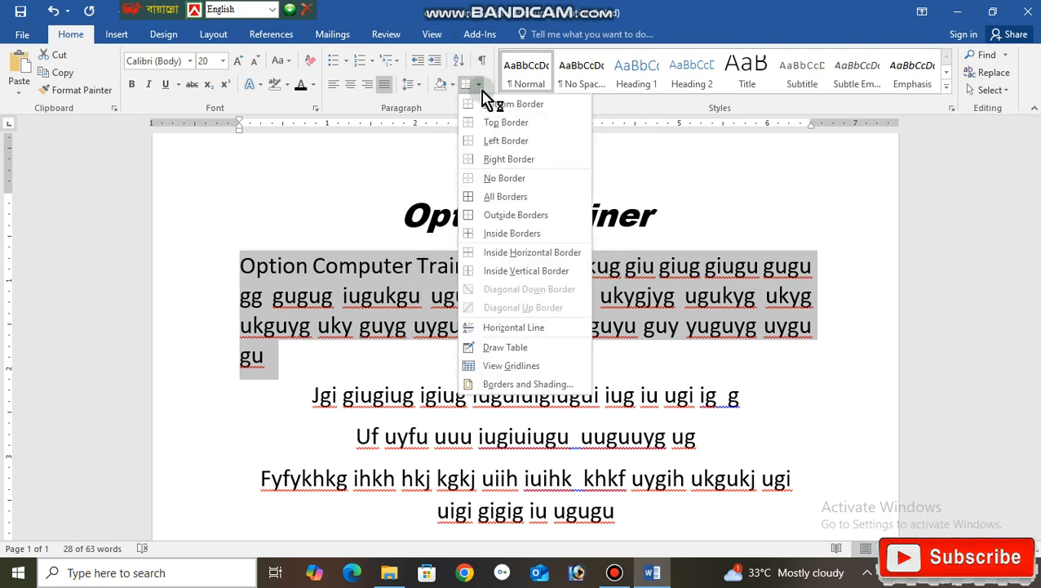
pyautogui.click(498, 215)
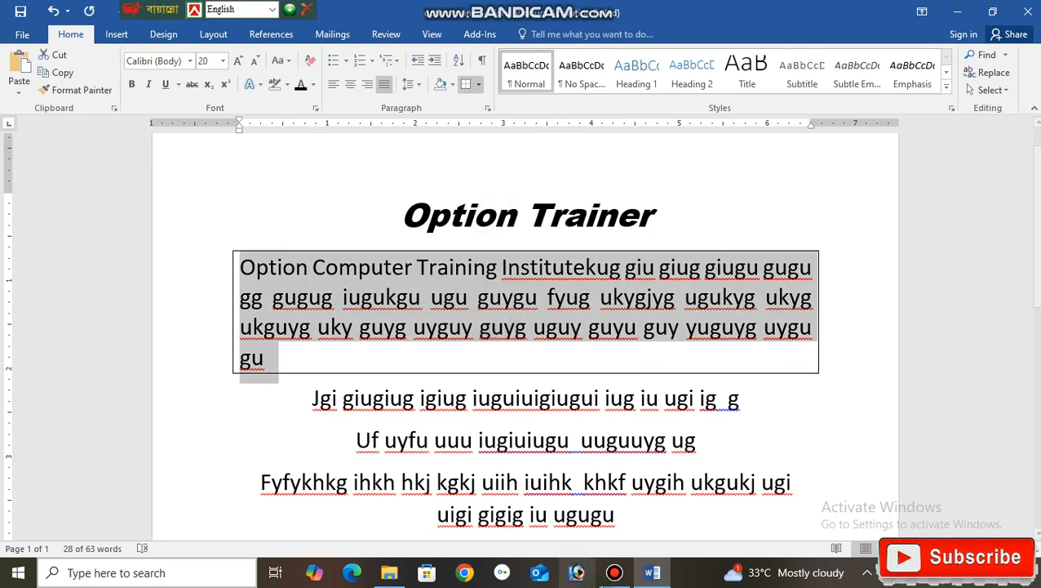
pyautogui.click(615, 574)
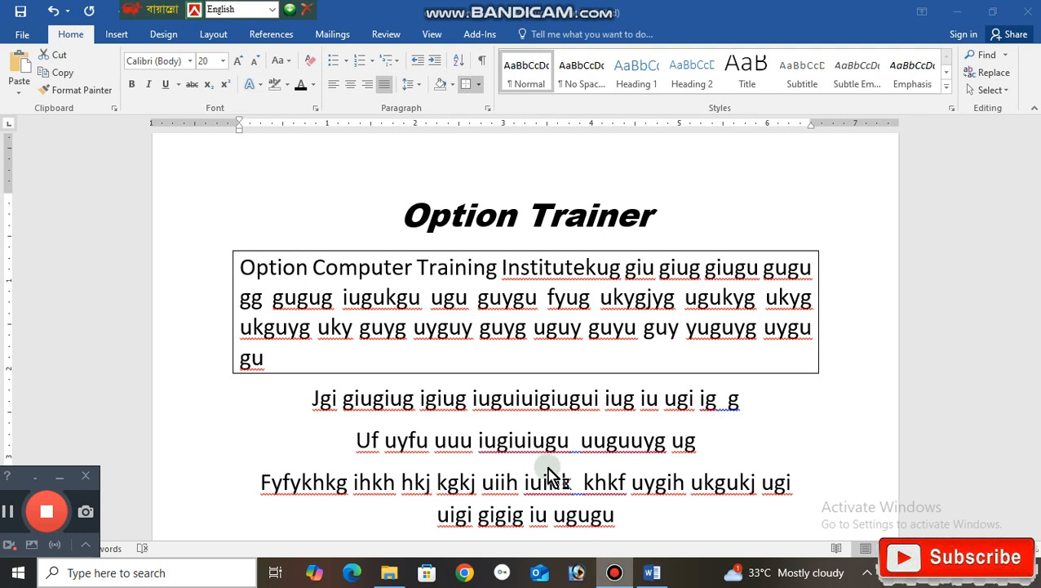
pyautogui.click(62, 476)
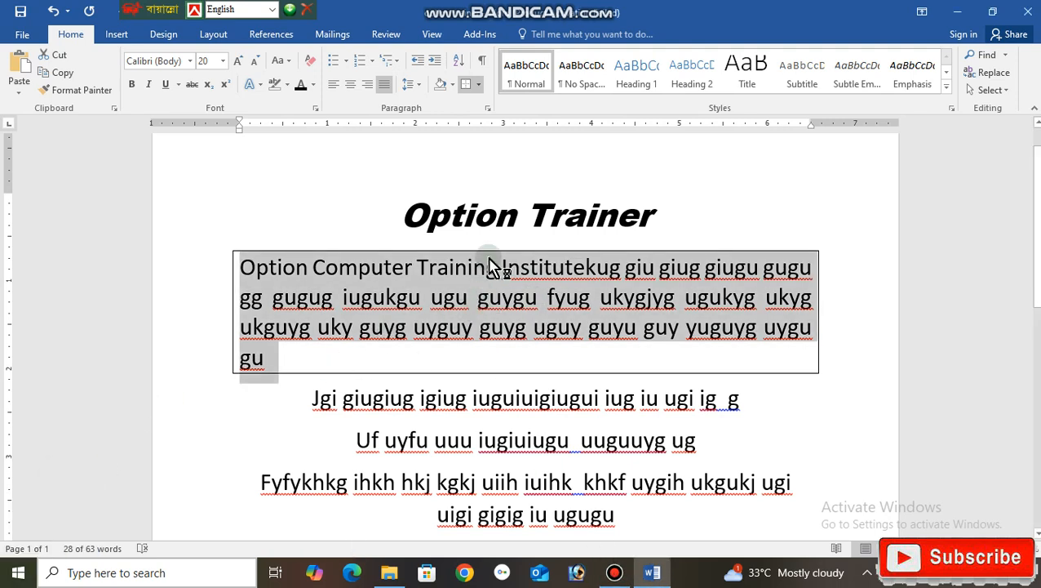
pyautogui.click(480, 83)
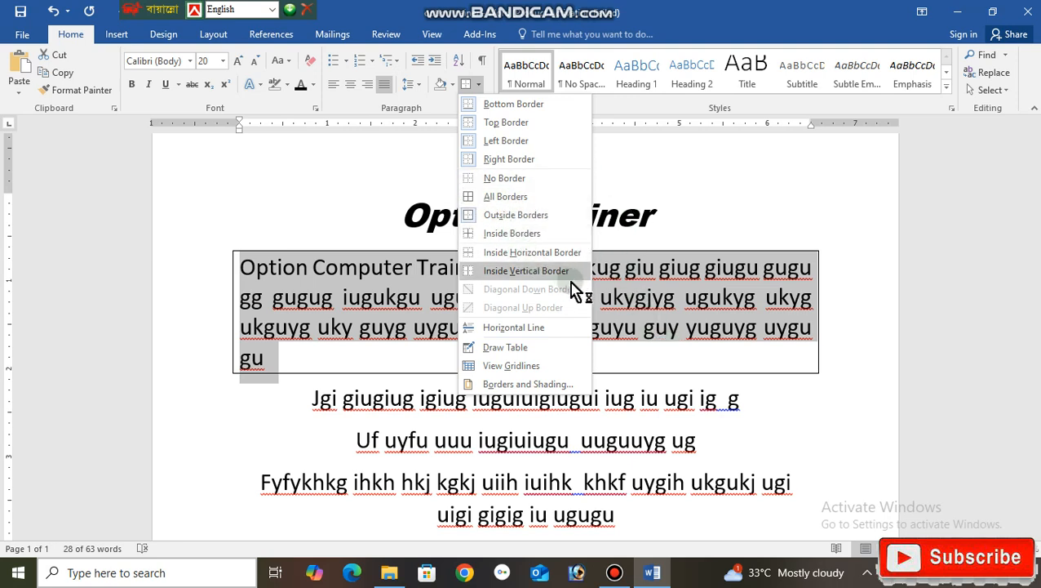
pyautogui.click(496, 178)
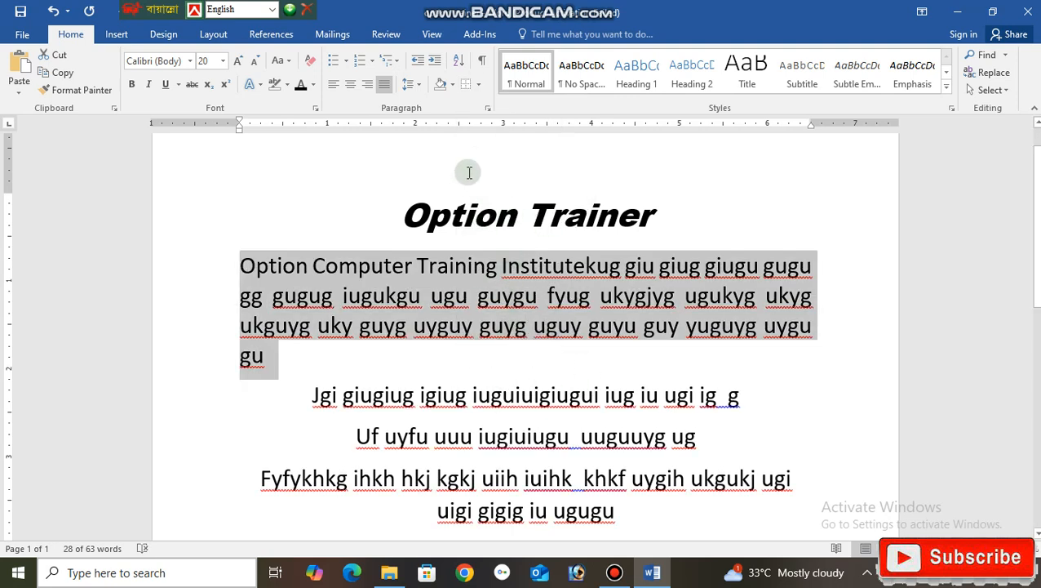
pyautogui.click(477, 296)
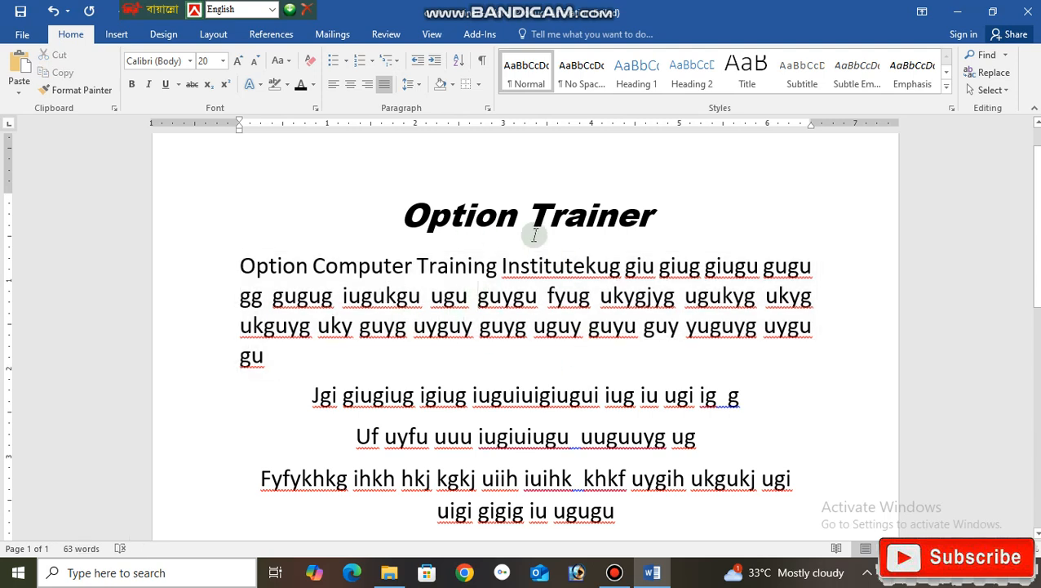